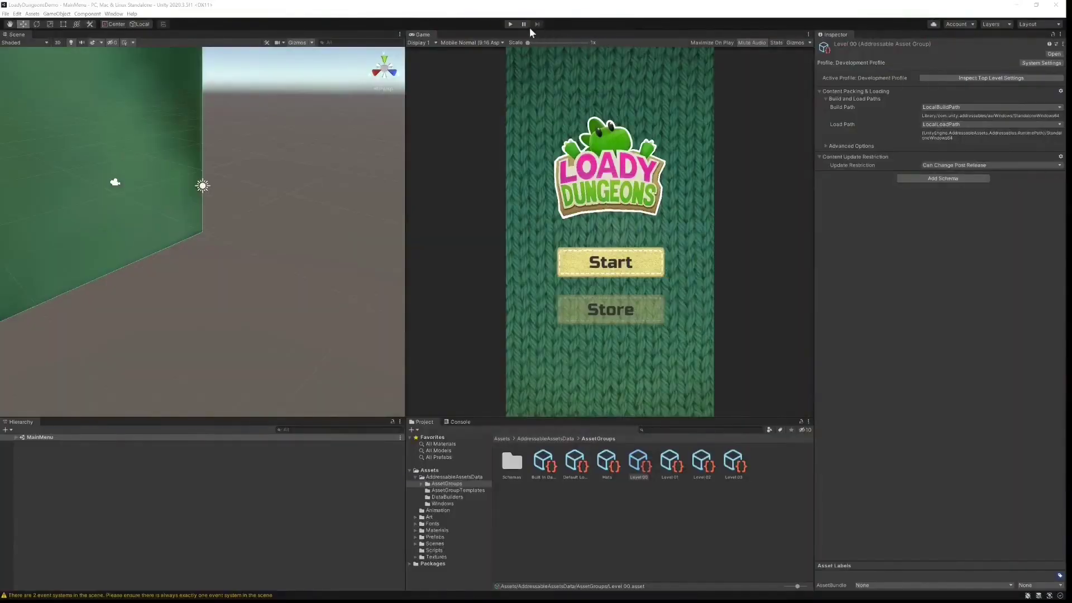
Run the game in Play mode, start it, and guide the frog through Level_00 to the key and the locked door
click(511, 25)
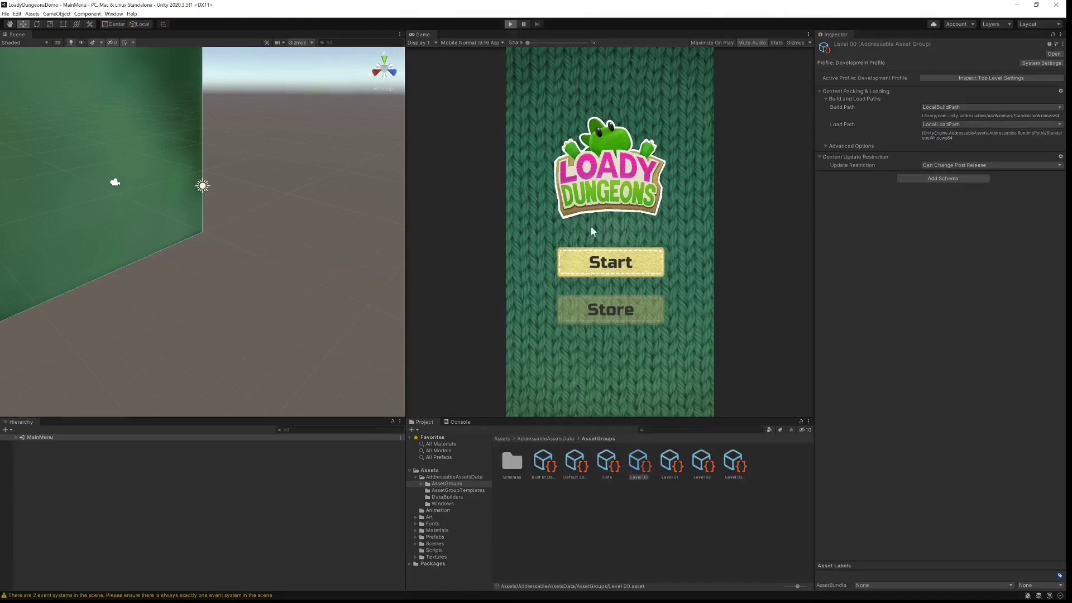
click(617, 266)
click(640, 330)
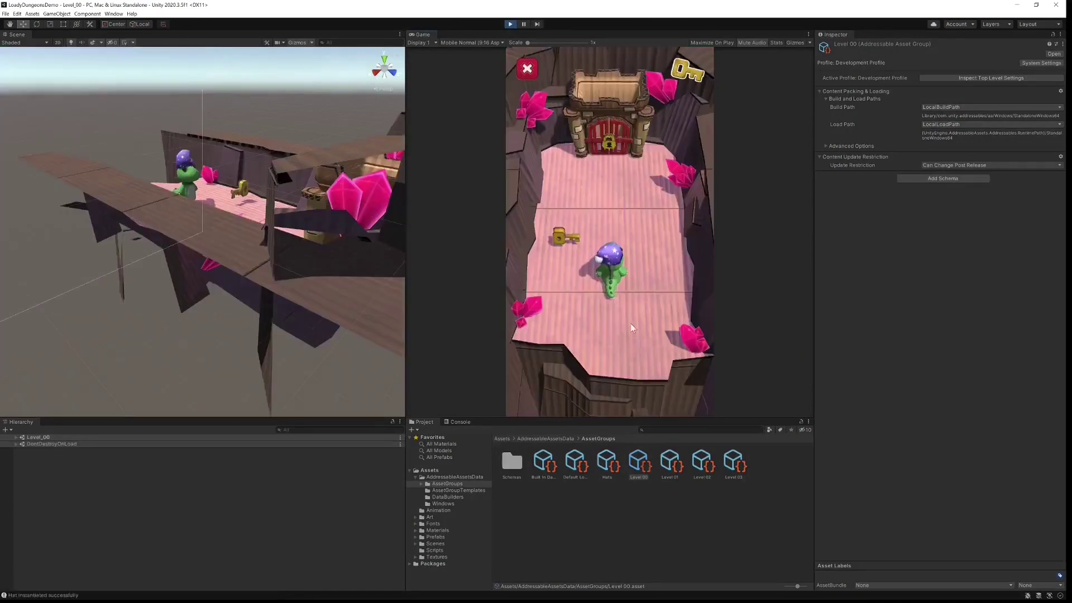
click(569, 233)
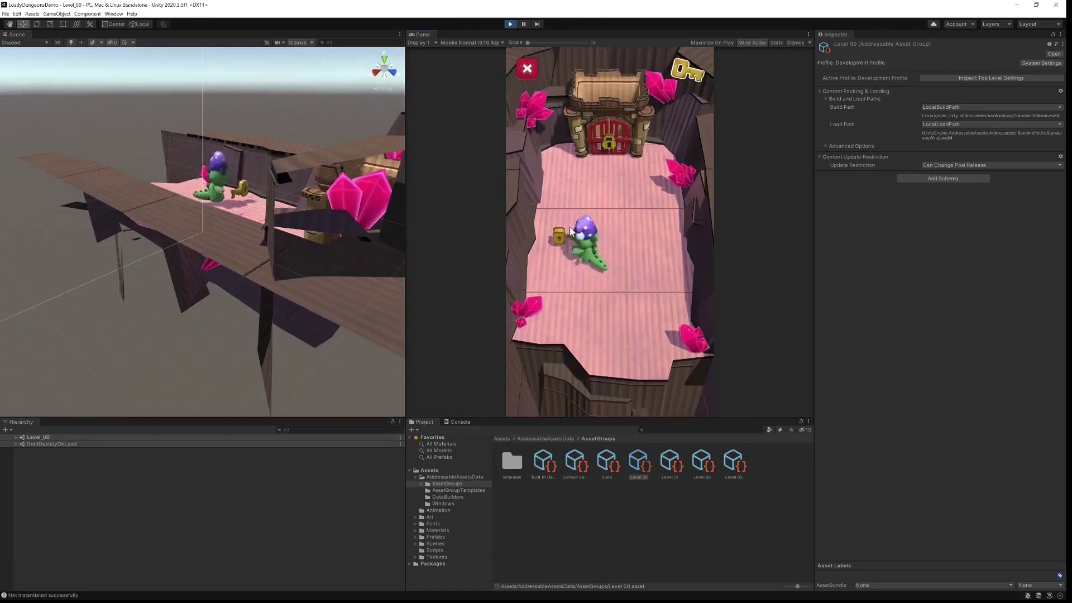
click(605, 162)
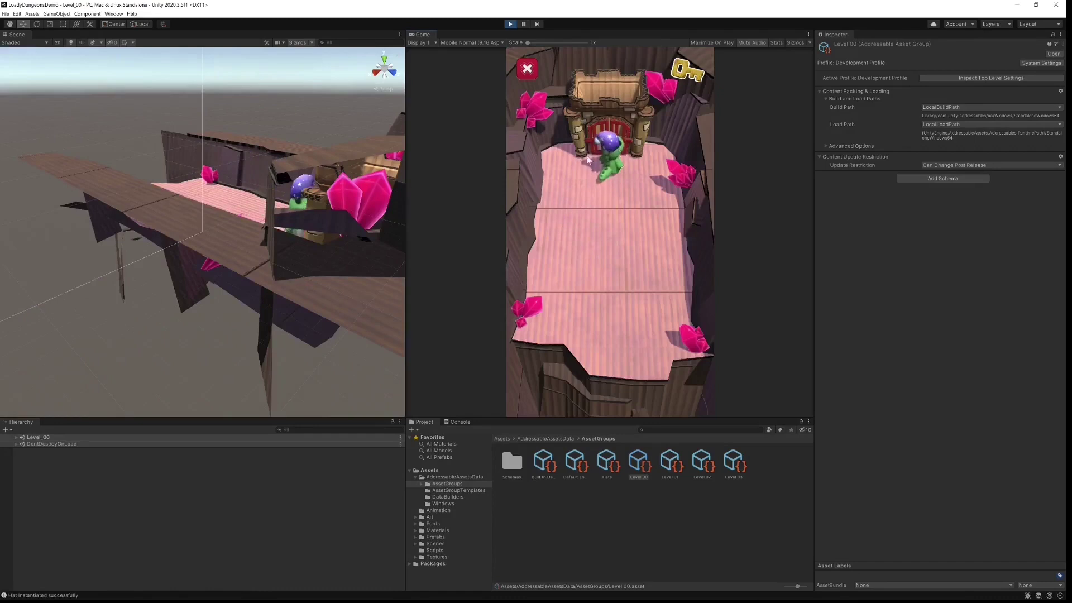
Guide the frog over the Level_01 bridge to the key and door, and stop Play mode once Level_02 loads
click(616, 336)
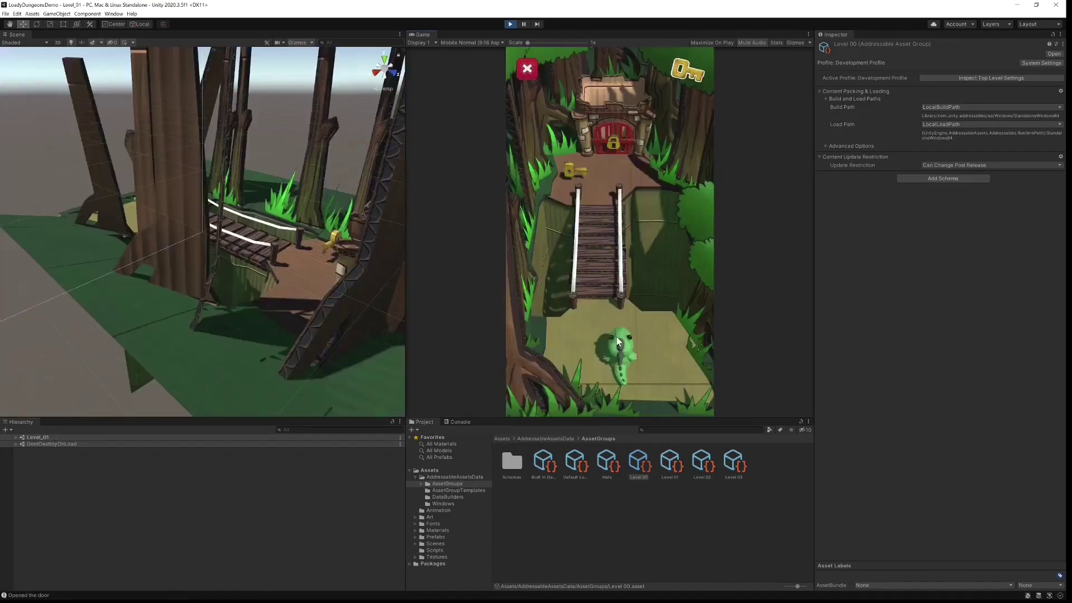
click(593, 304)
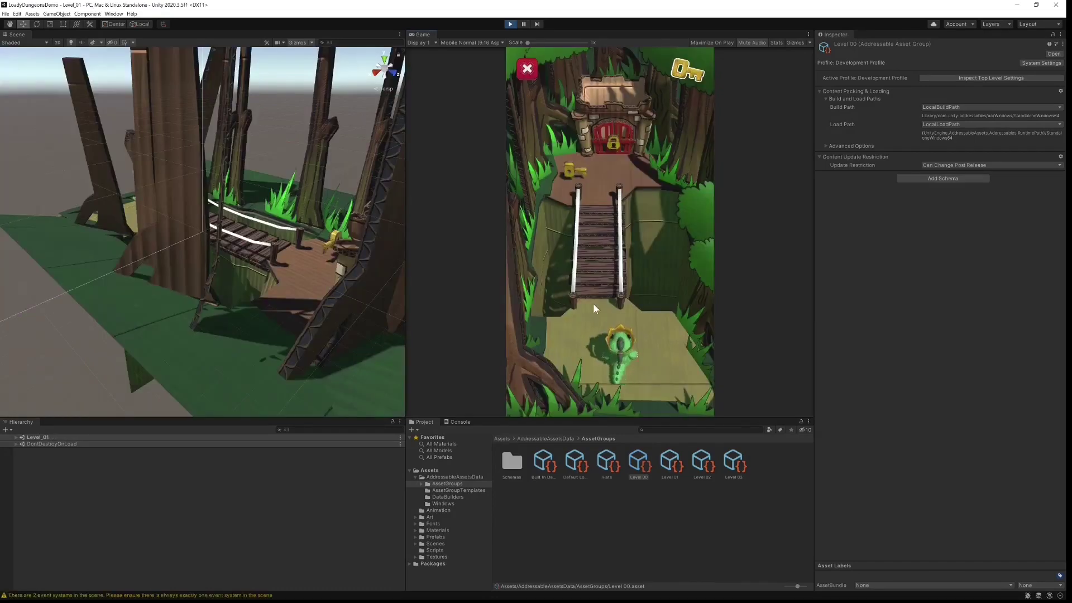
click(590, 267)
click(599, 229)
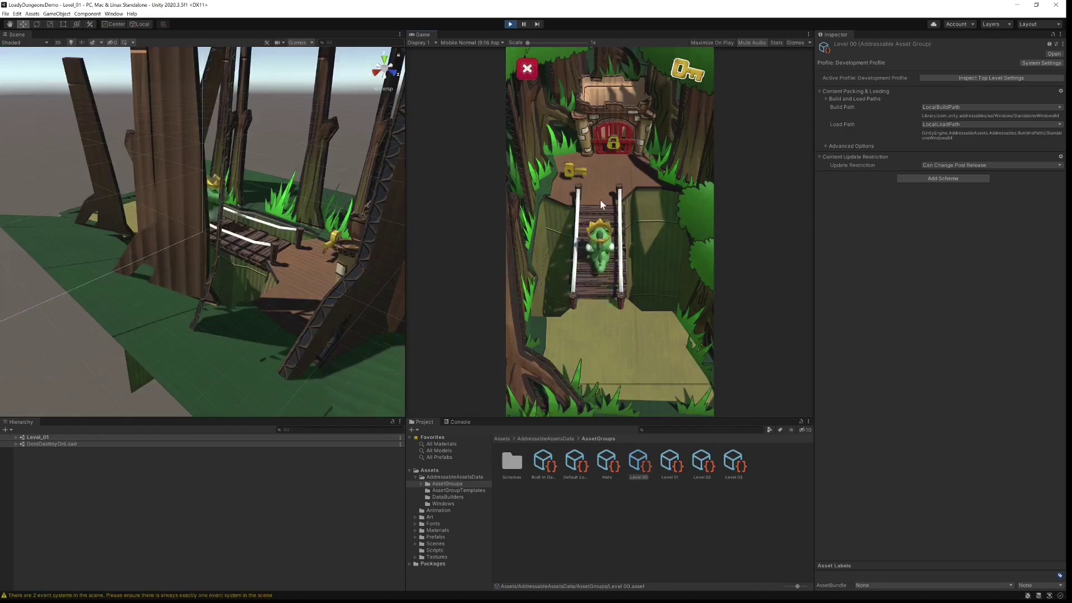
click(600, 200)
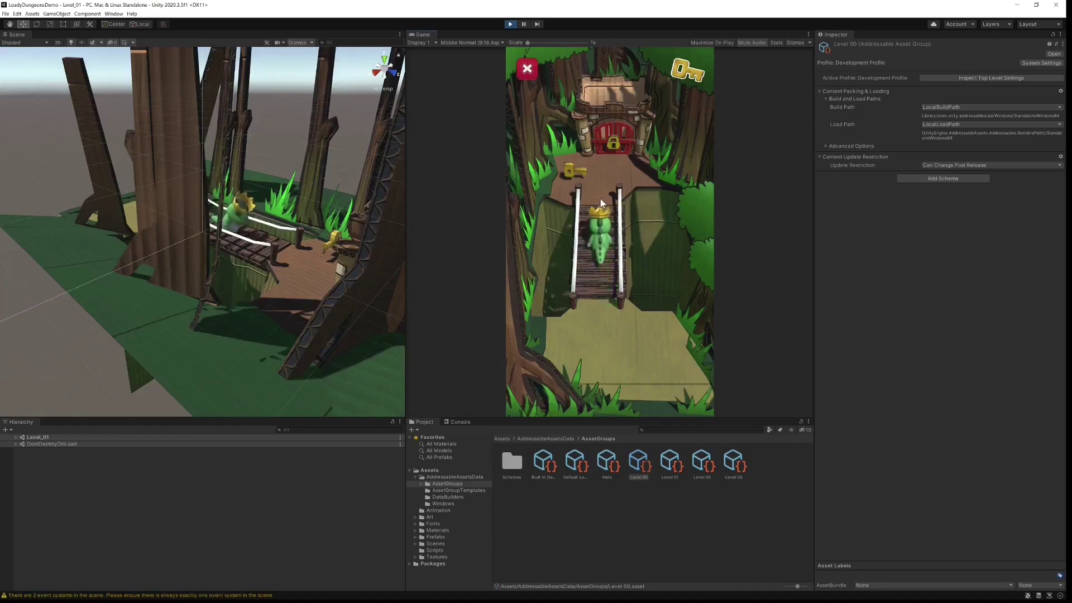
click(586, 173)
click(565, 143)
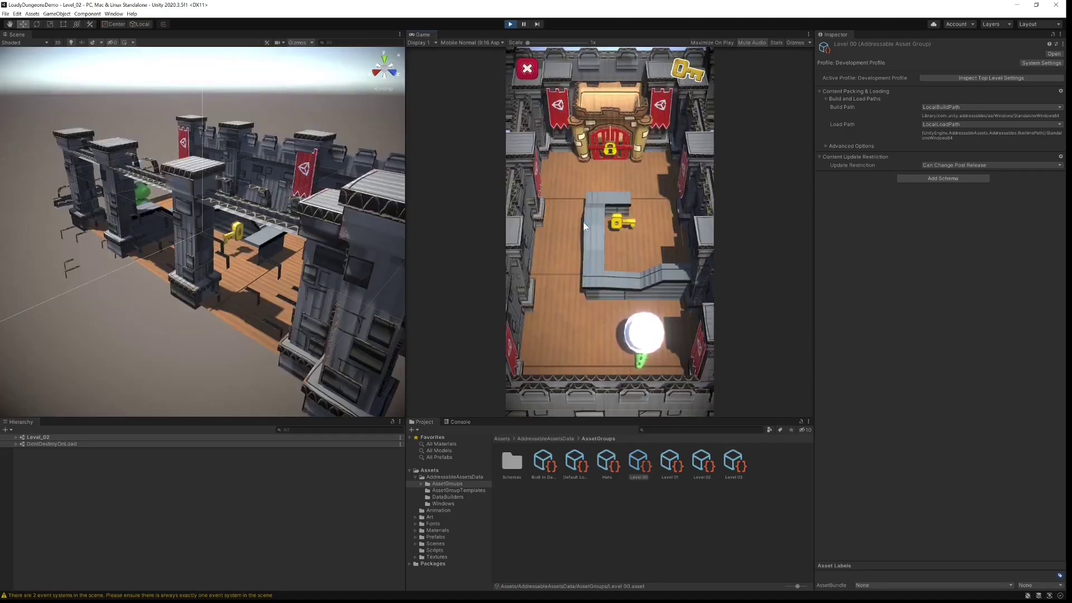
click(509, 25)
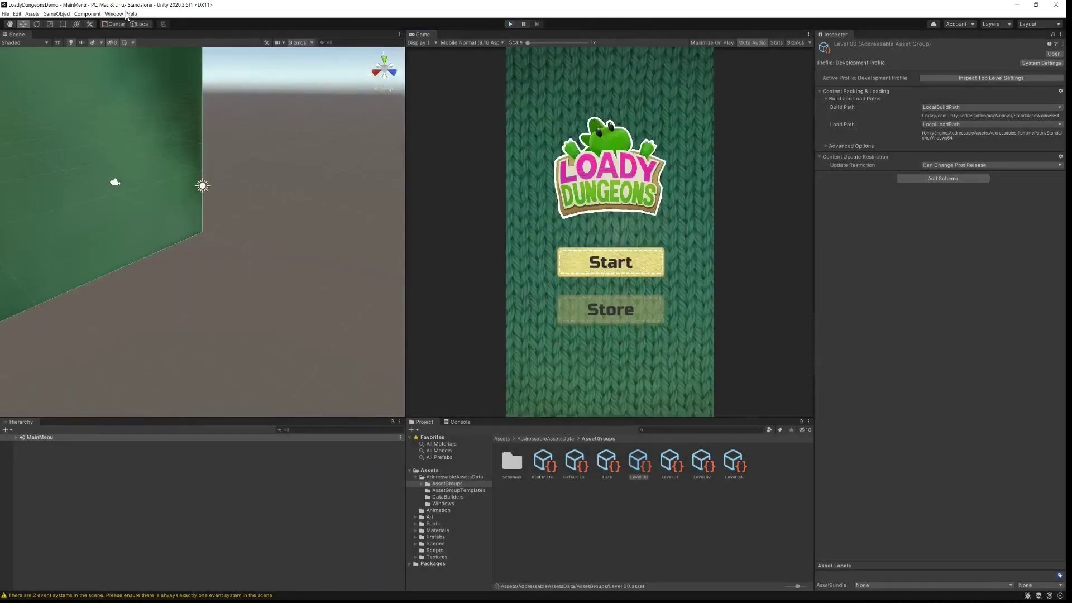
Open the Addressables Groups window
click(116, 14)
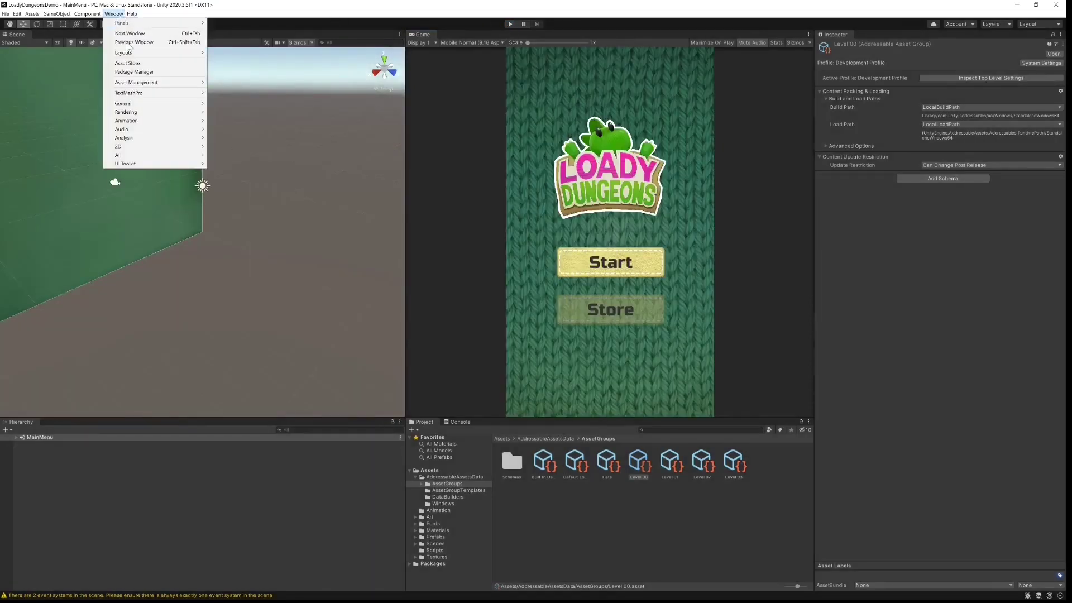
mouse_move(162, 84)
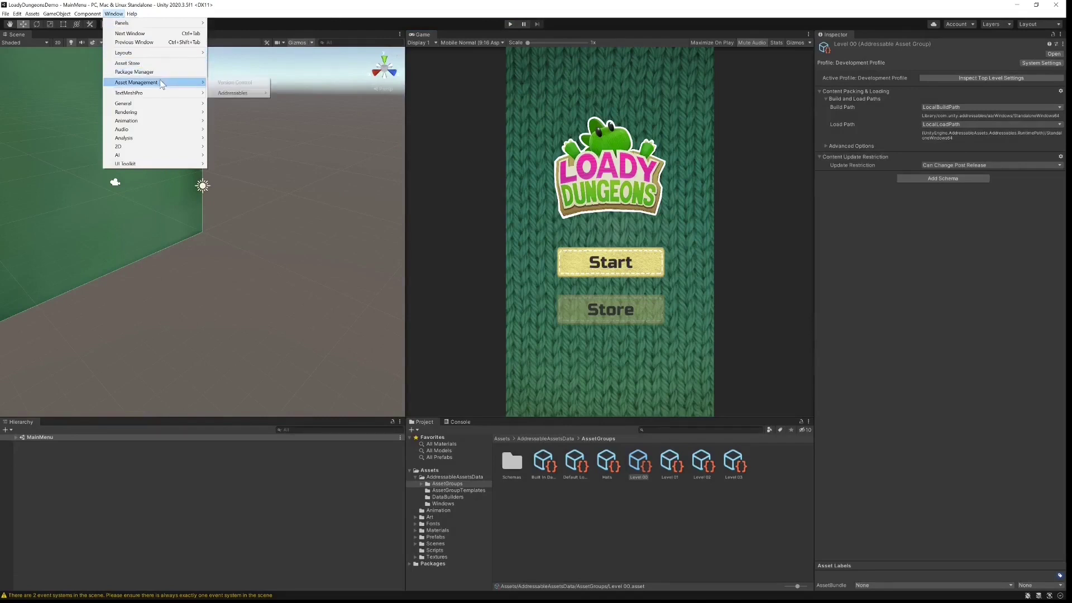
mouse_move(248, 95)
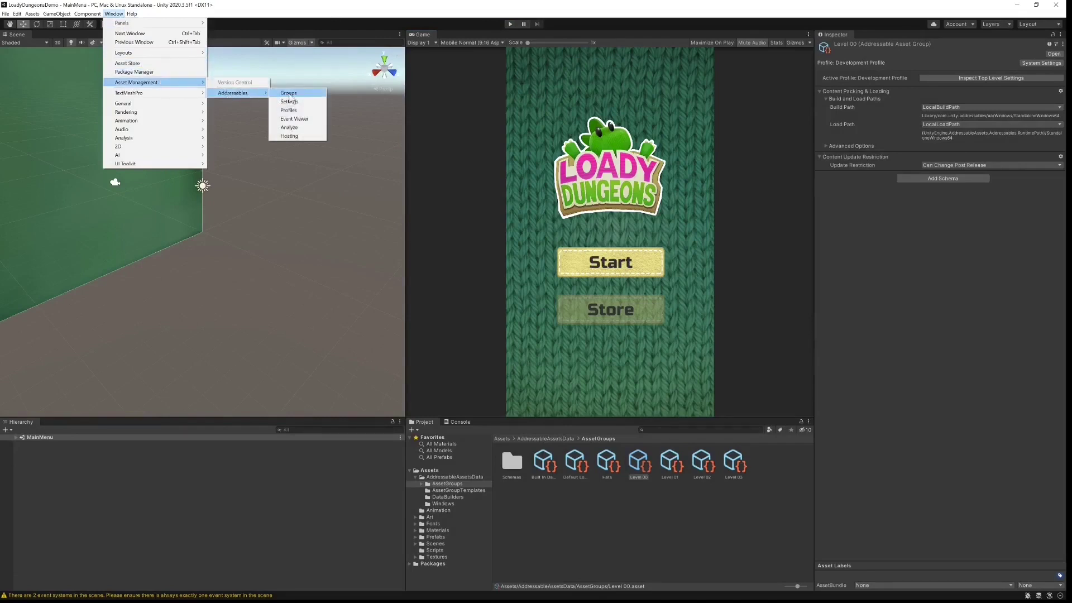
click(289, 93)
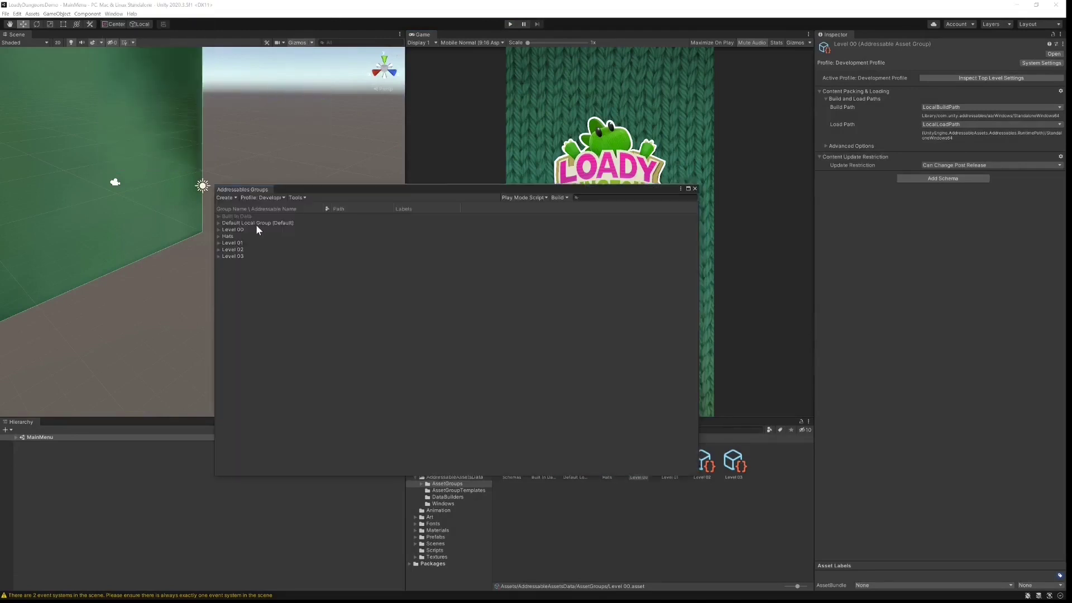
Examine the settings and contents of the Default Local Group and Level 00 addressable groups
click(240, 223)
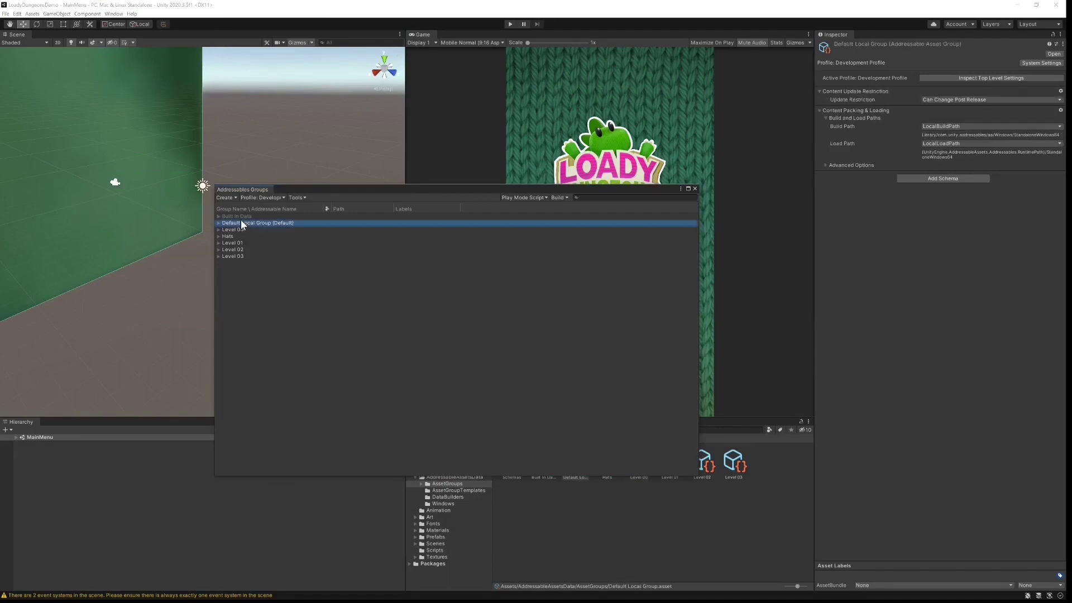
click(218, 223)
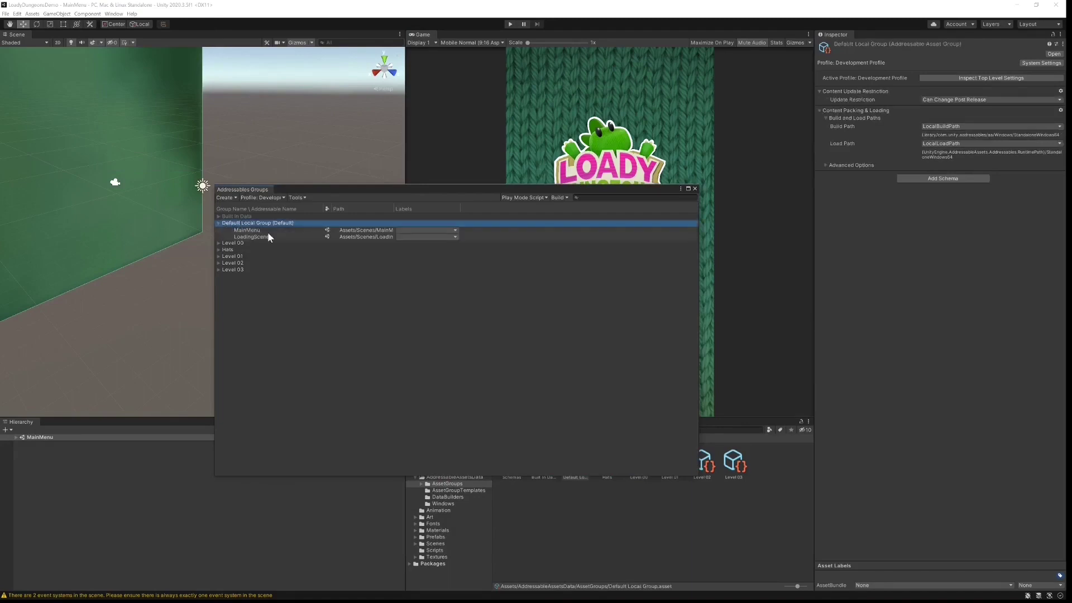
click(226, 243)
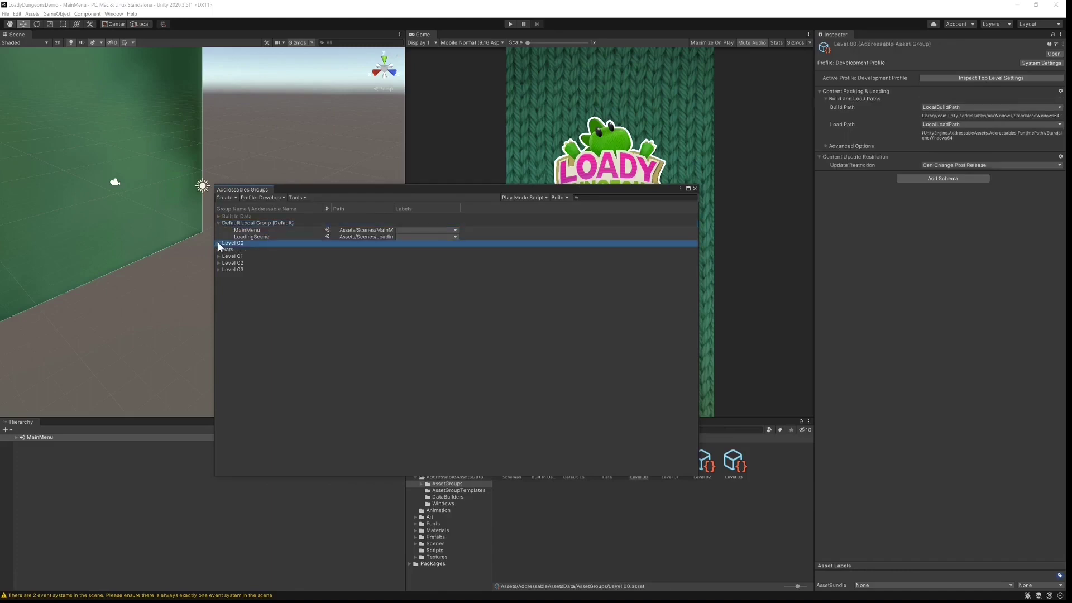
click(218, 243)
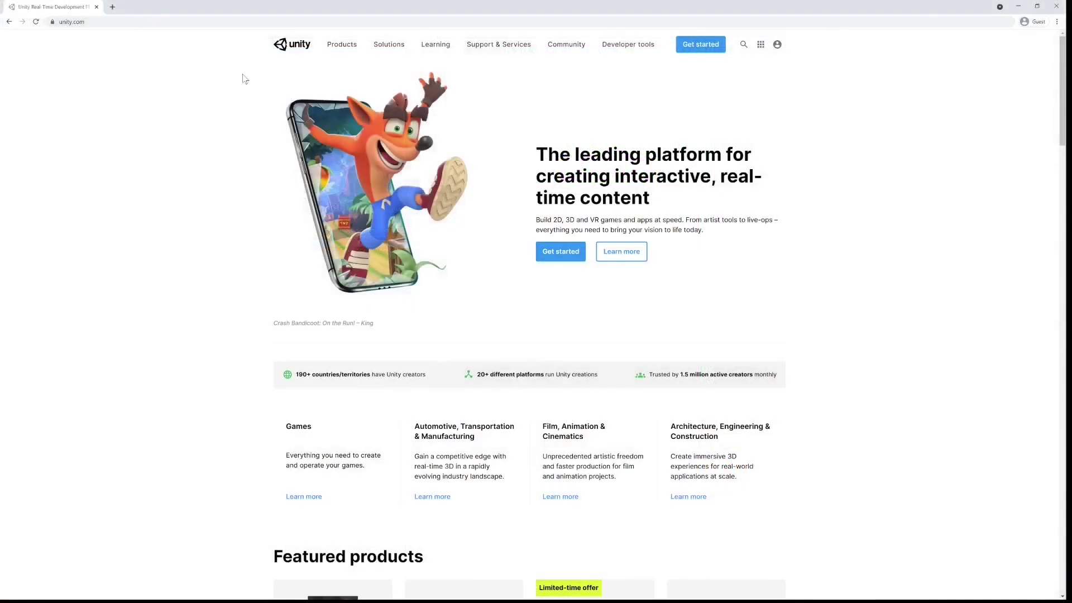
Switch to the browser, open the Unity Dashboard, and create a project named Loady Dungeons Demo
key(ctrl+l)
text(dashboard.)
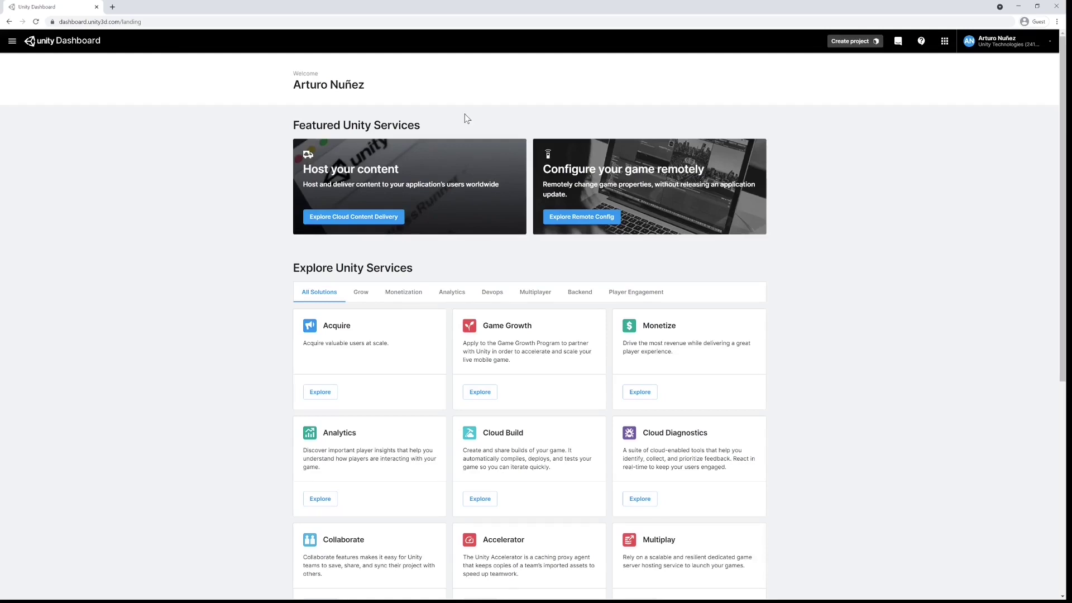
click(840, 45)
text(Loady Dungeons Demo)
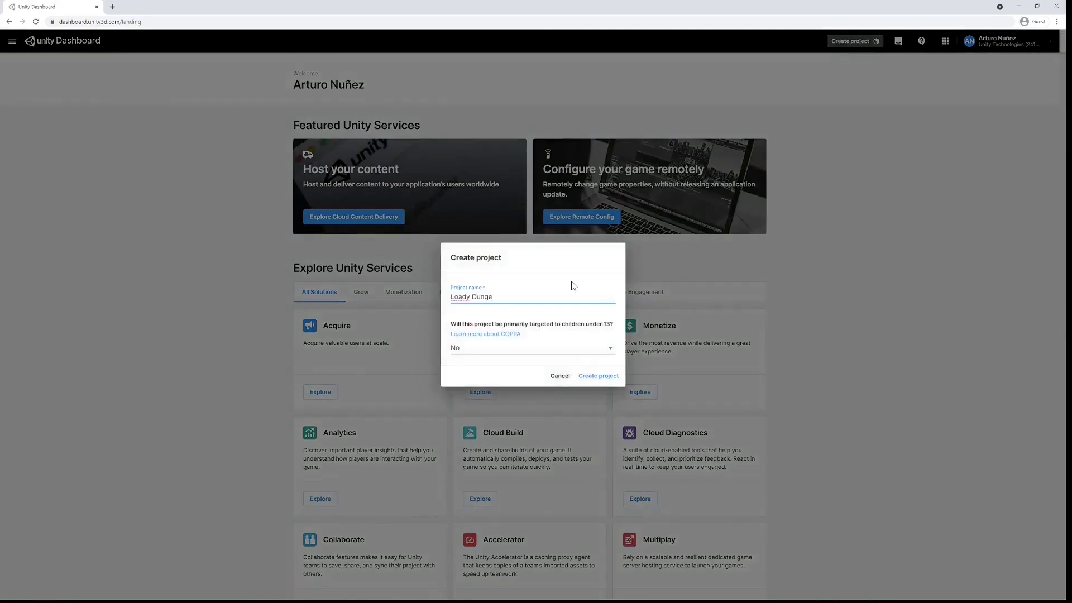
click(599, 376)
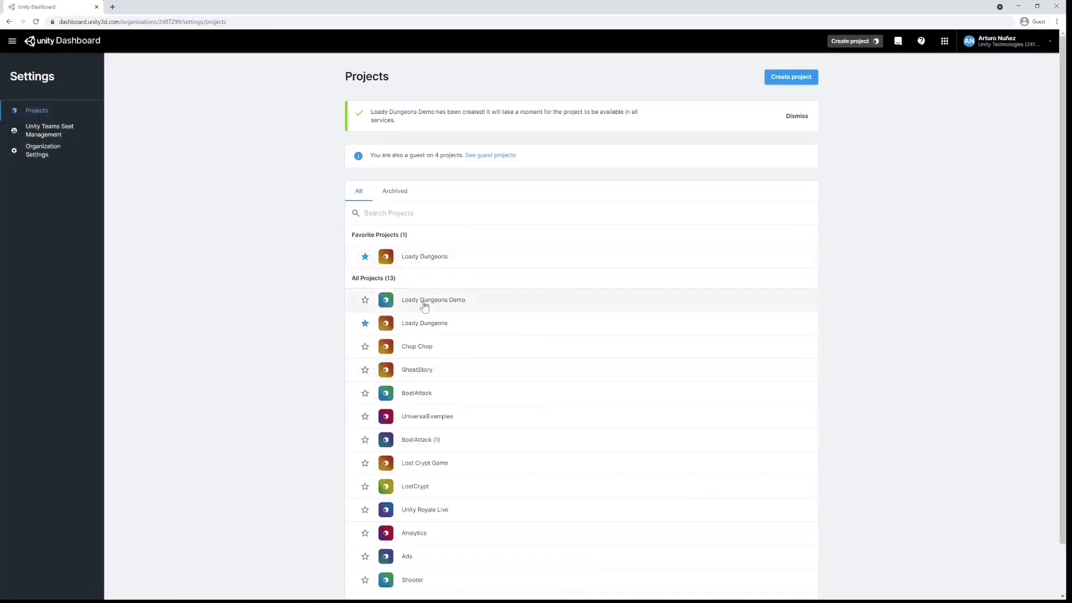
Copy the project ID of Loady Dungeons Demo and open the project's Cloud Content Delivery buckets
click(430, 302)
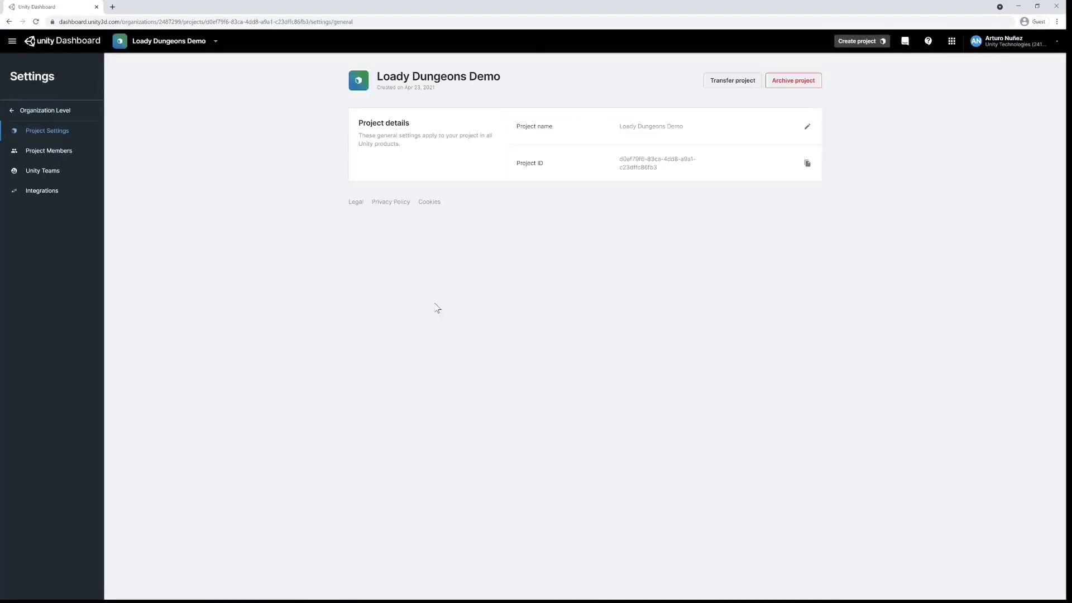
click(808, 164)
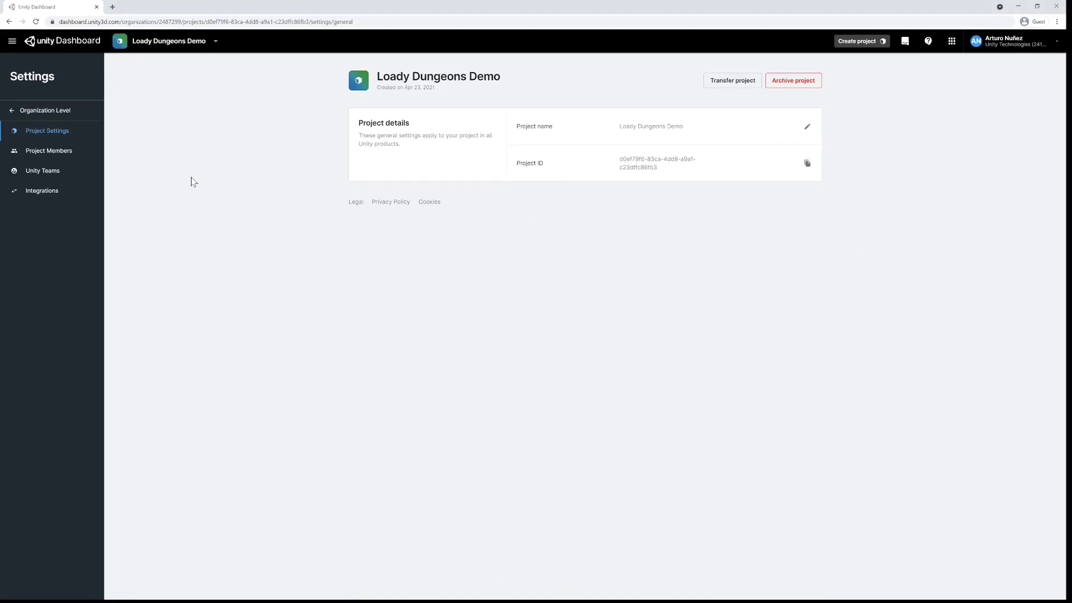
click(12, 43)
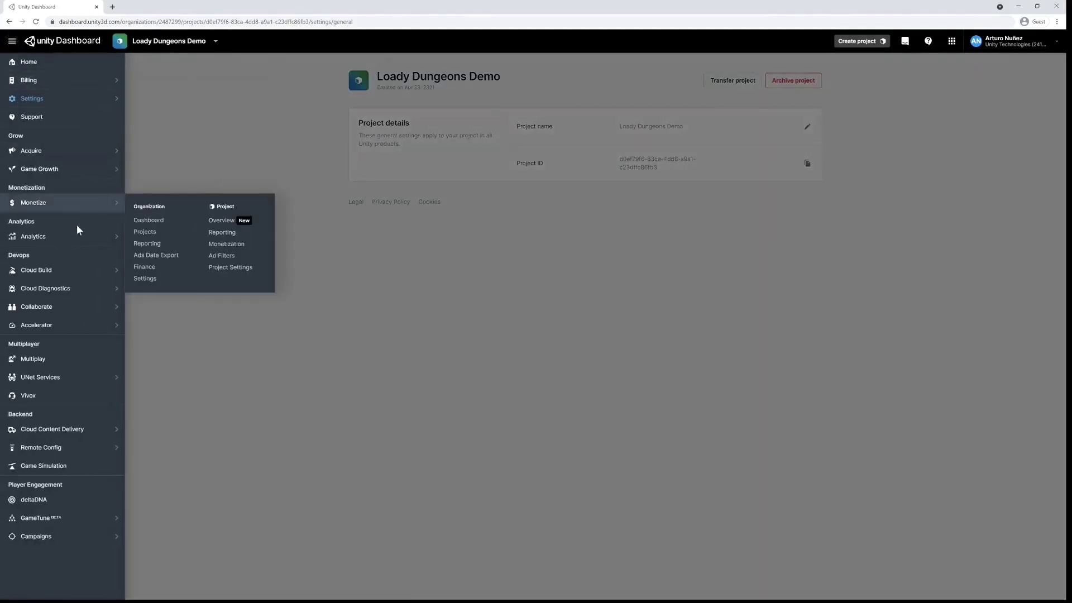
mouse_move(91, 432)
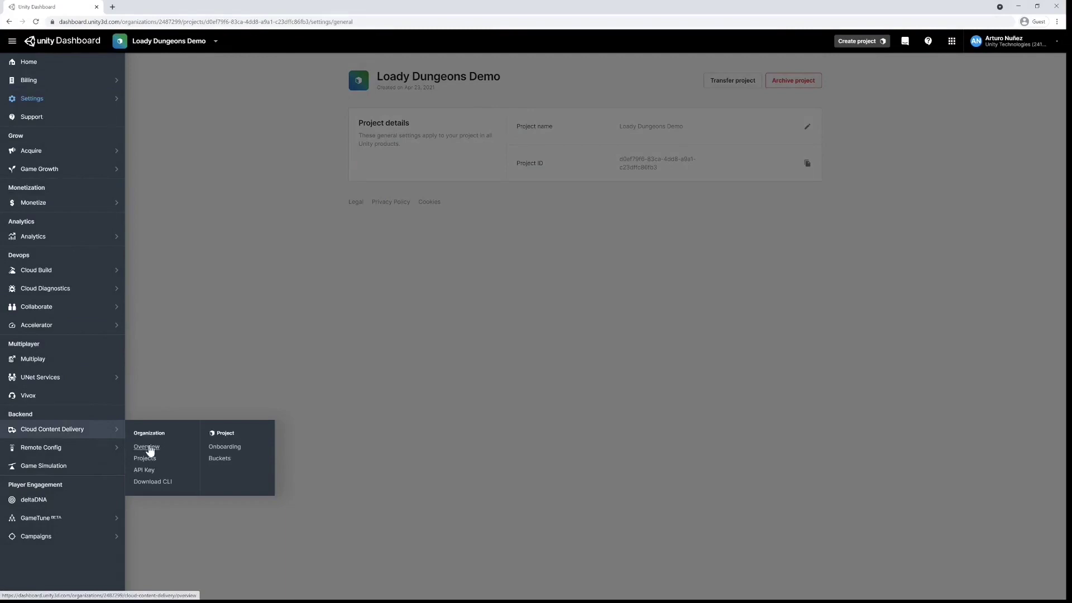
click(228, 462)
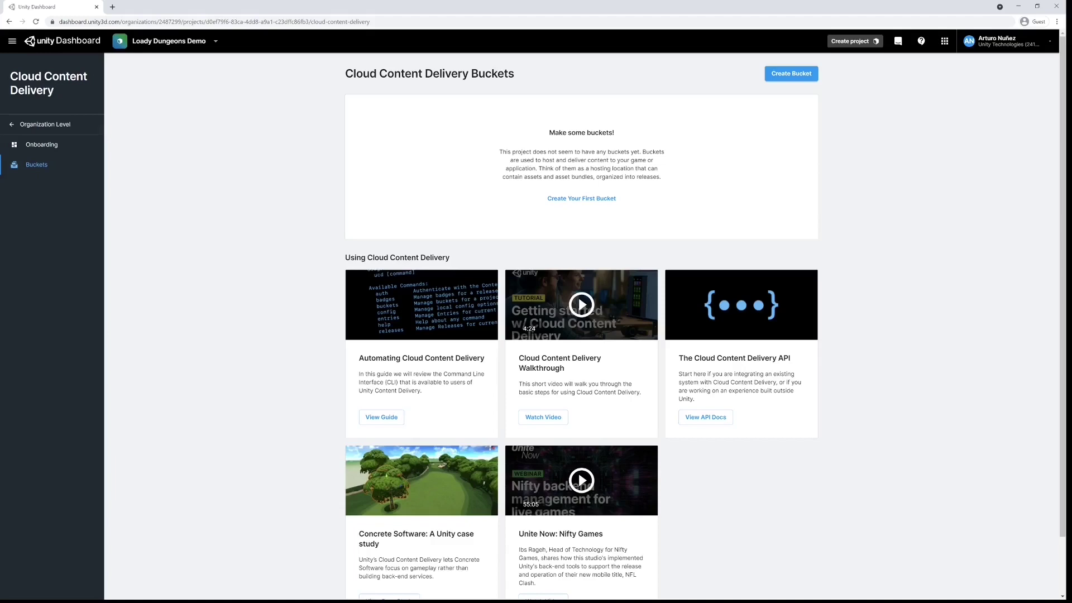
Create two Cloud Content Delivery buckets named Development and Production
click(584, 199)
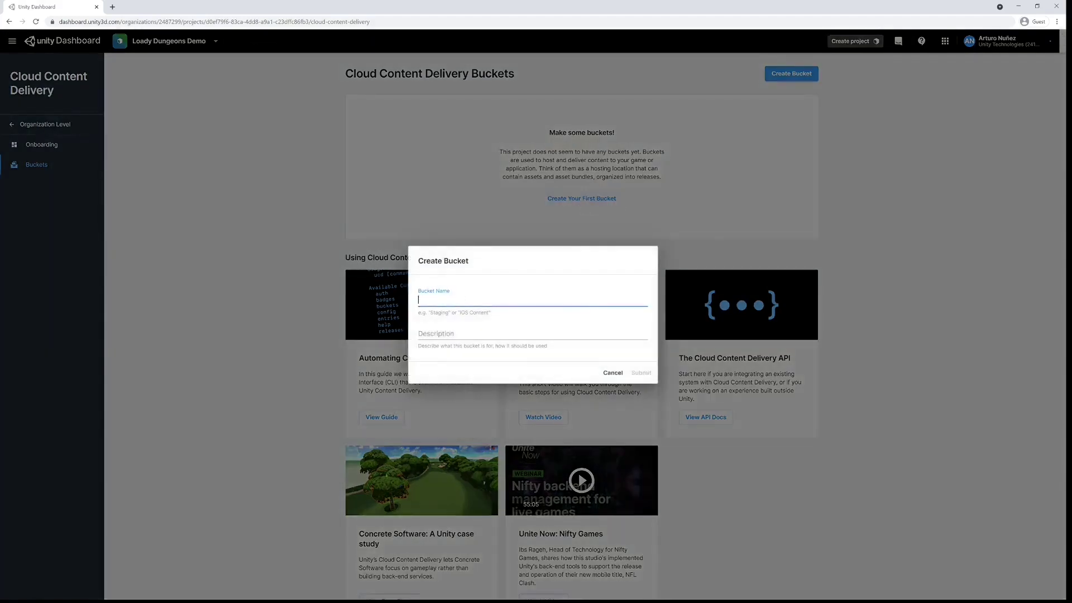
text(Development)
click(640, 373)
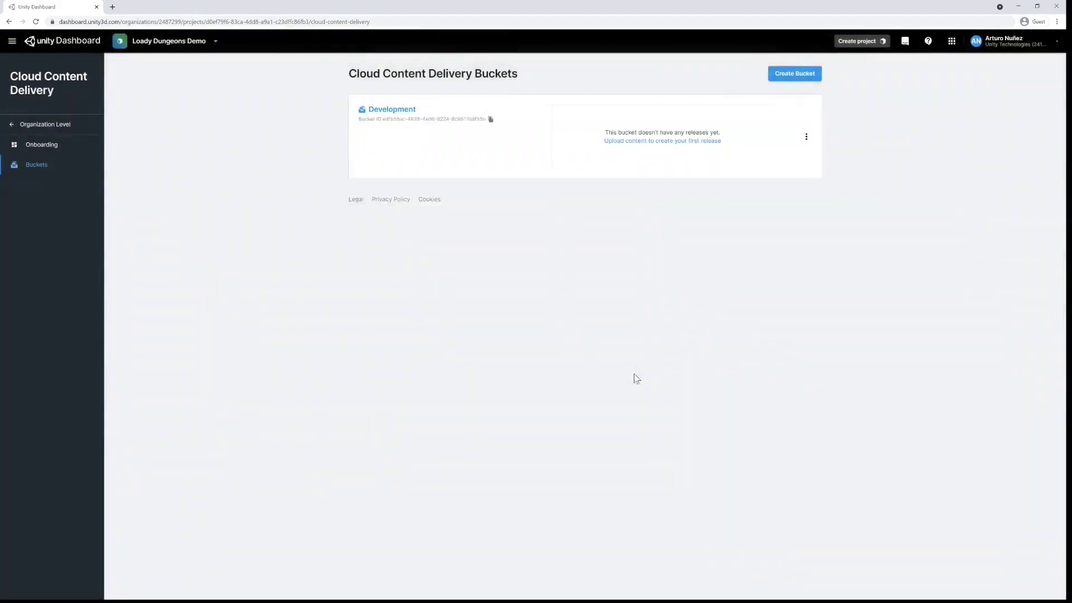
click(796, 73)
text(Production)
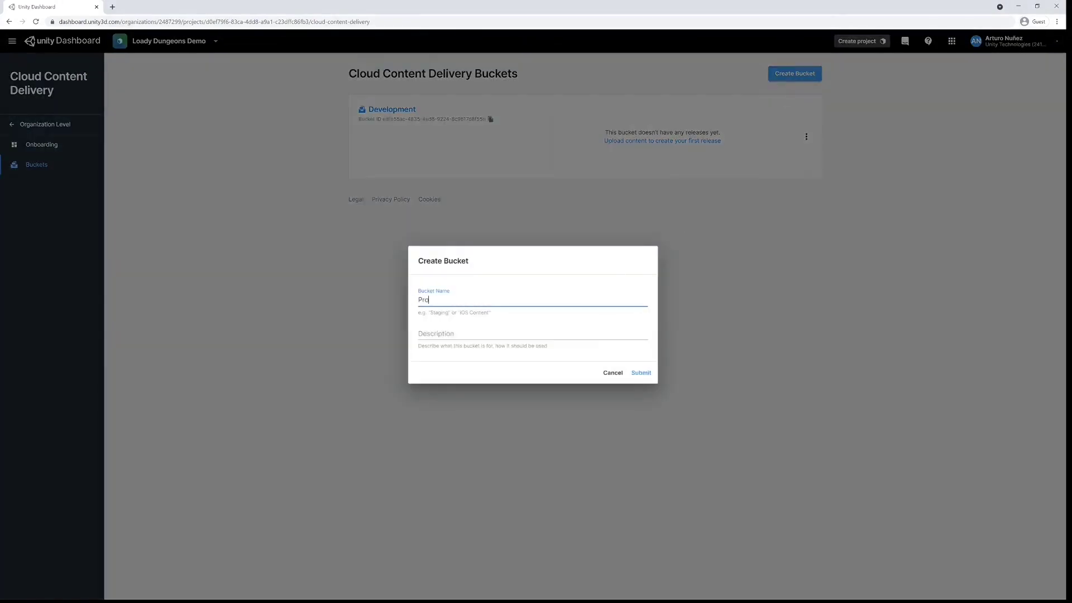
click(640, 373)
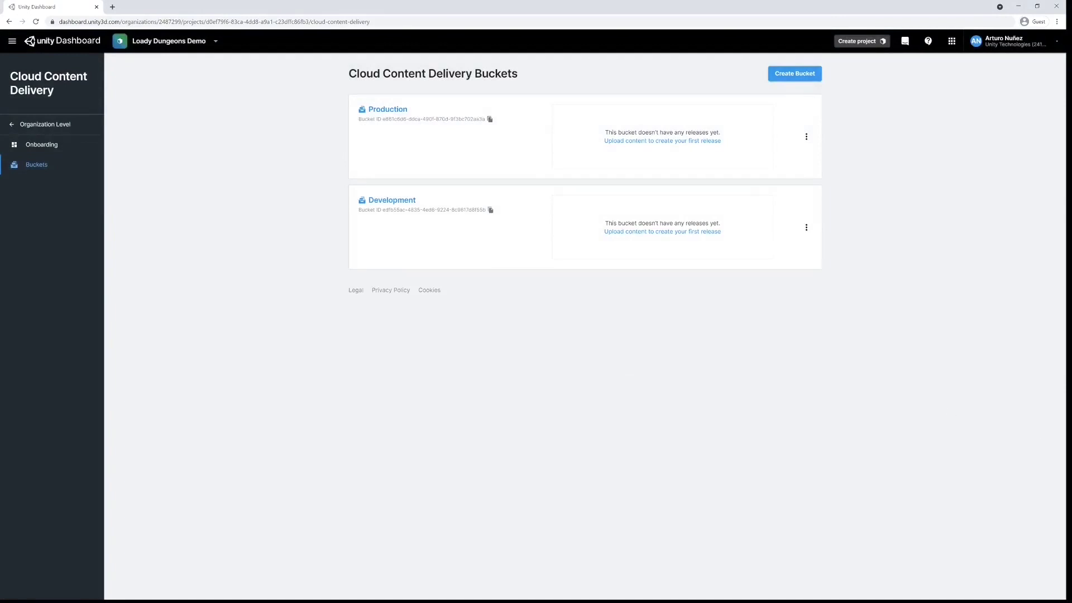
Open the organization-level download page for the Cloud Content Delivery CLI
click(10, 126)
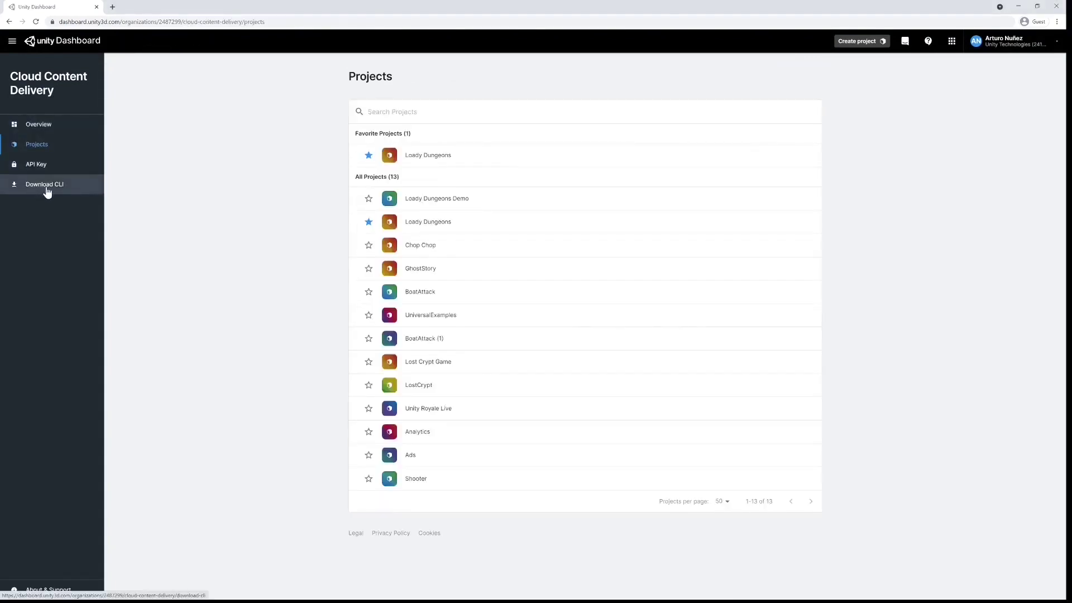
click(47, 189)
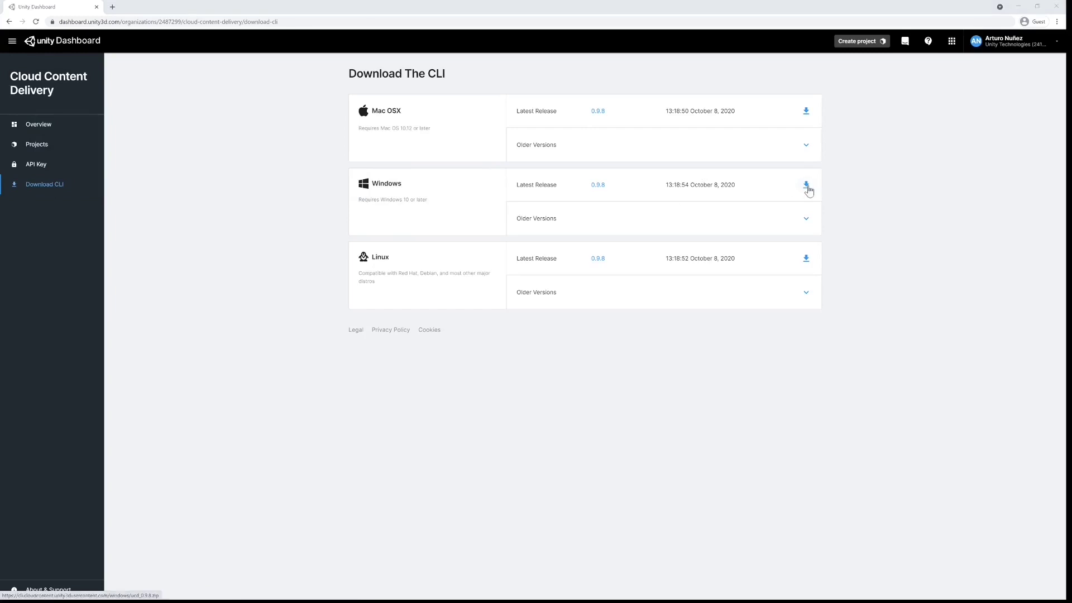
Switch to Command Prompt, list the available CLI commands with "ucd help", and clear the console with "cls"
key(alt+Tab)
text(cls)
key(Return)
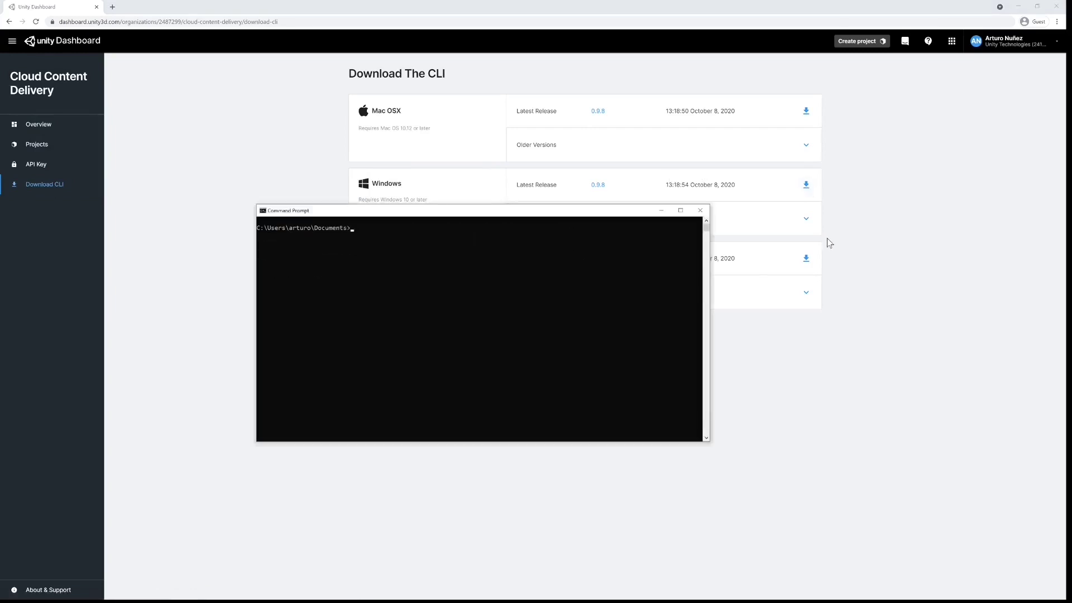
click(830, 243)
key(alt+Tab)
click(645, 321)
text(ucd help)
key(Return)
text(cls)
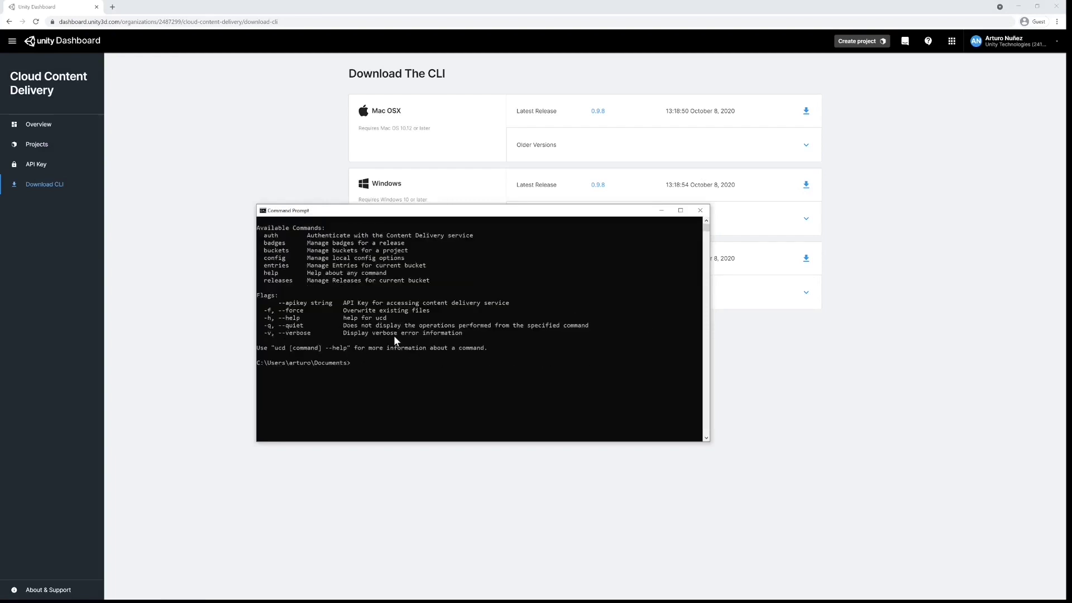
key(Return)
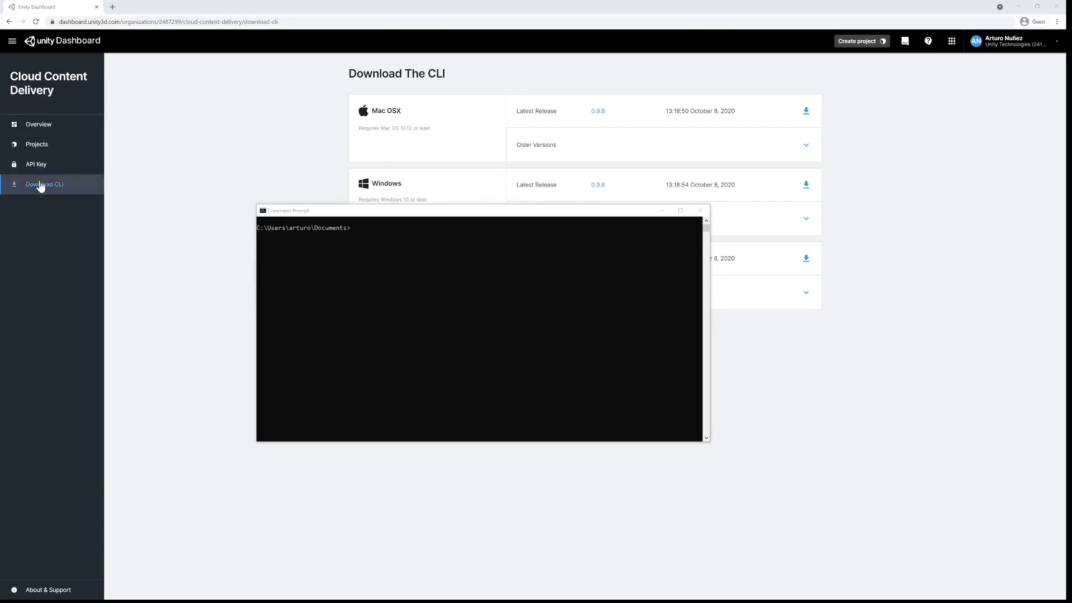
Copy the Content Delivery API key from the organization-level API key page and return to Command Prompt
click(29, 167)
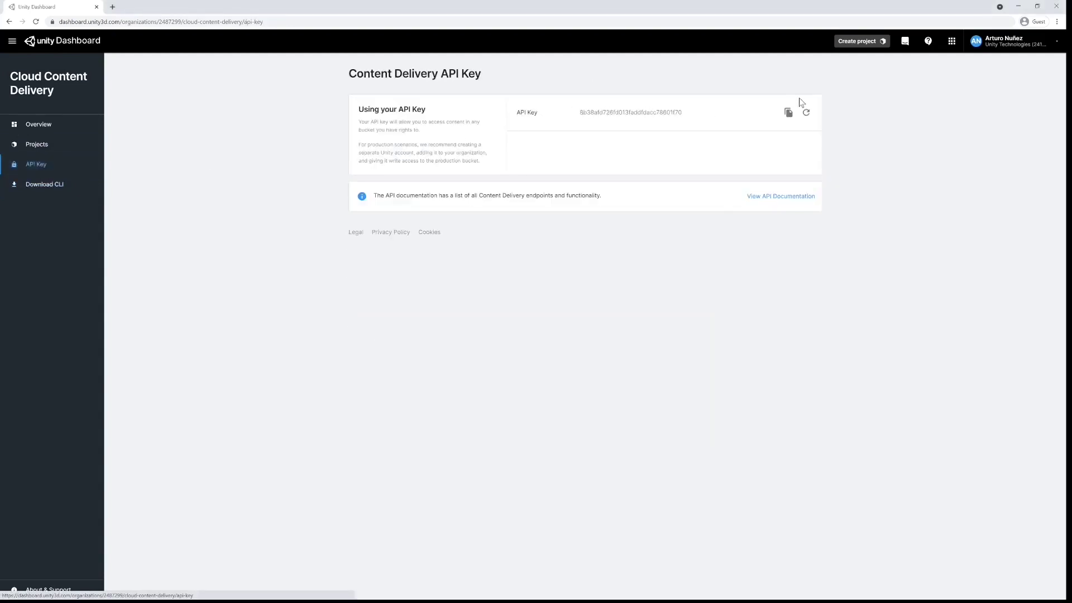
click(788, 114)
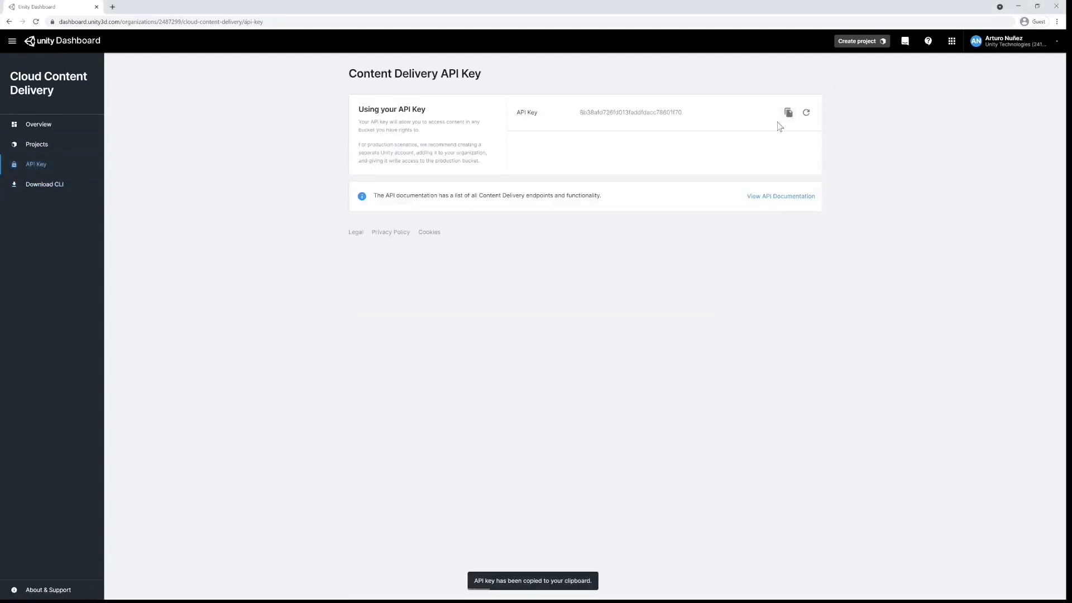
key(alt+Tab)
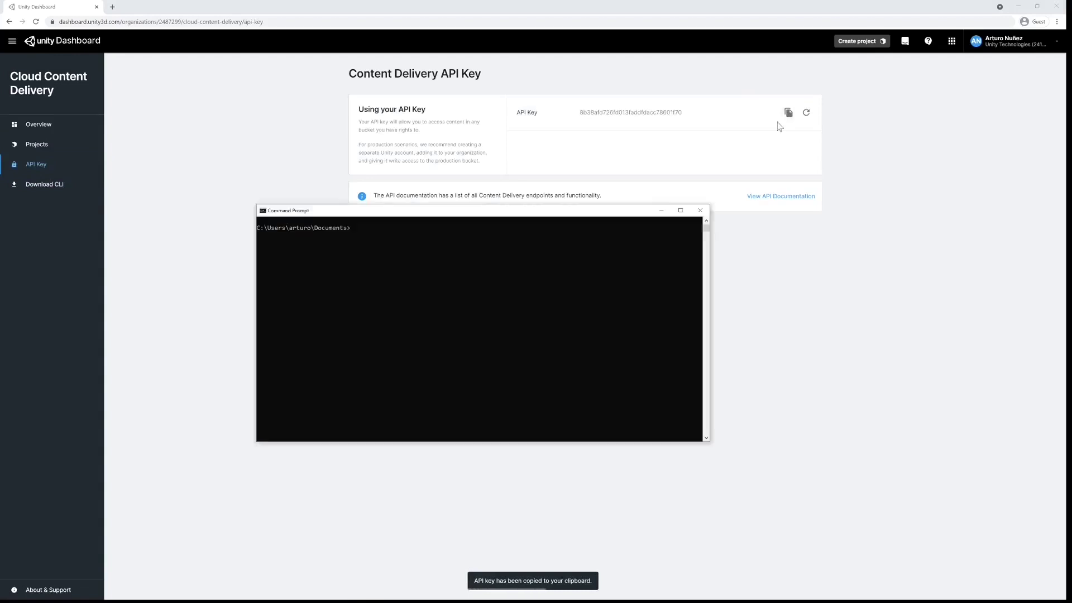
Log in to the CLI with "ucd auth login" followed by the API key, and clear the console with "cls"
click(478, 296)
key(Escape)
text(ucd auth login)
key(ctrl+v)
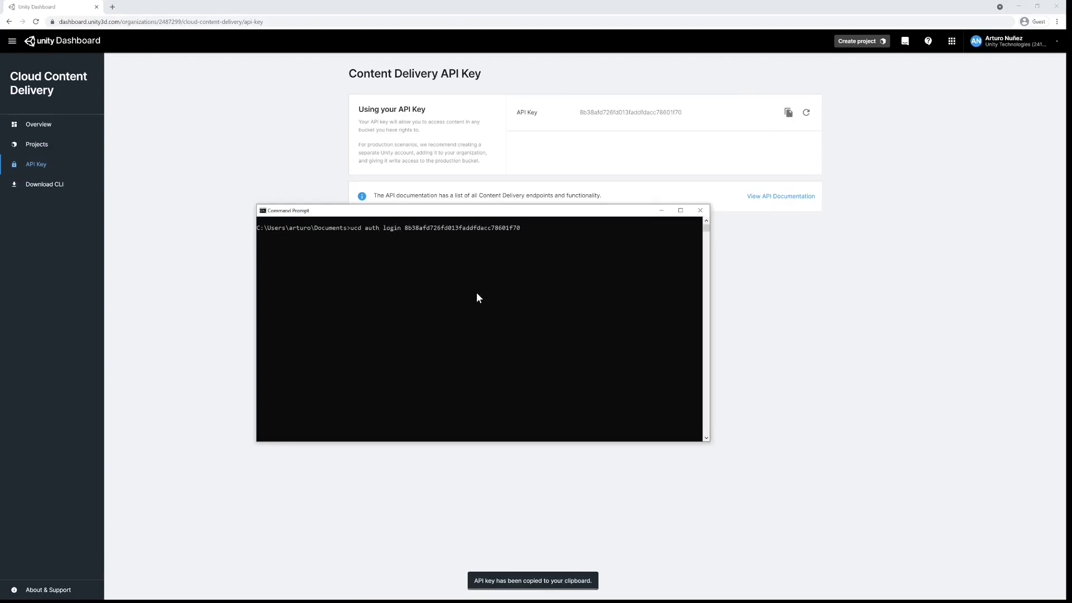
key(Return)
text(cls)
key(Return)
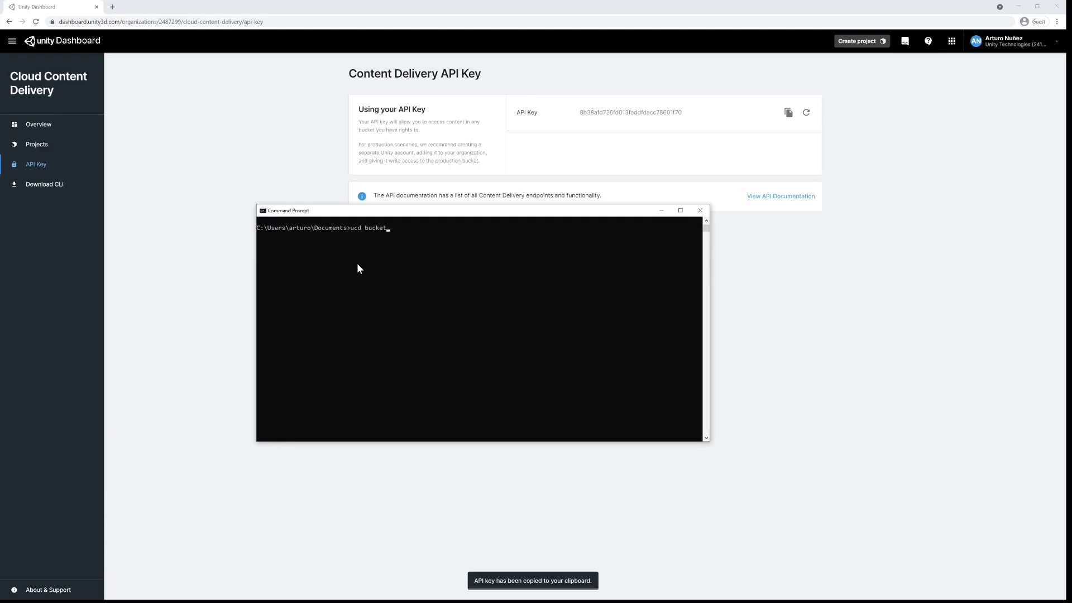
List the project's buckets by running "ucd buckets list" with the Loady Dungeons Demo project ID
text(list)
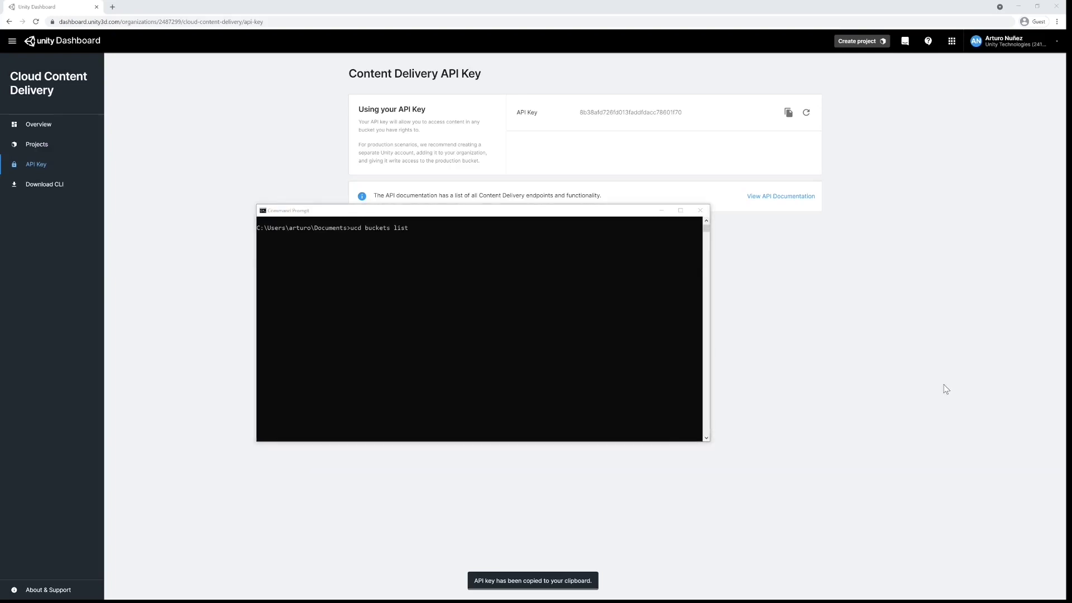
click(456, 267)
key(ctrl+v)
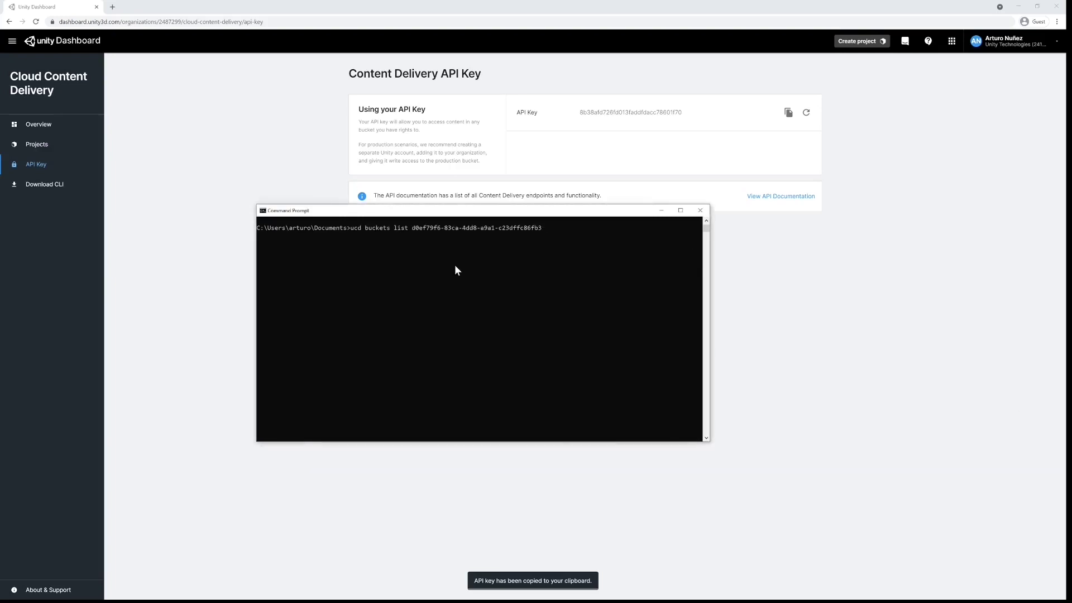
key(Return)
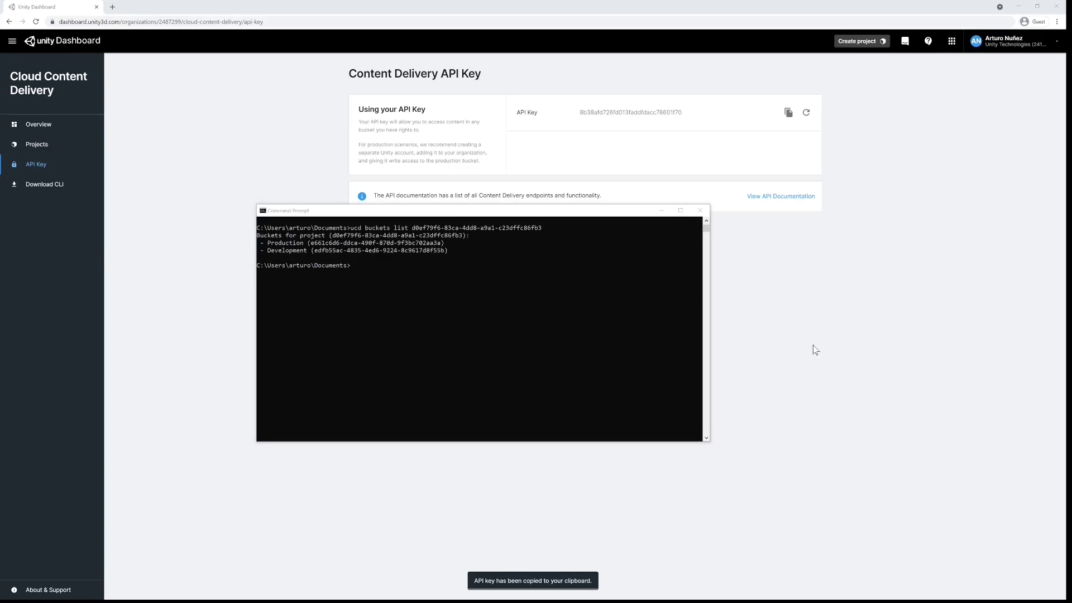
Switch to the Unity Editor and open the Addressables Profiles window from the Addressables Groups profile options
key(alt+Tab)
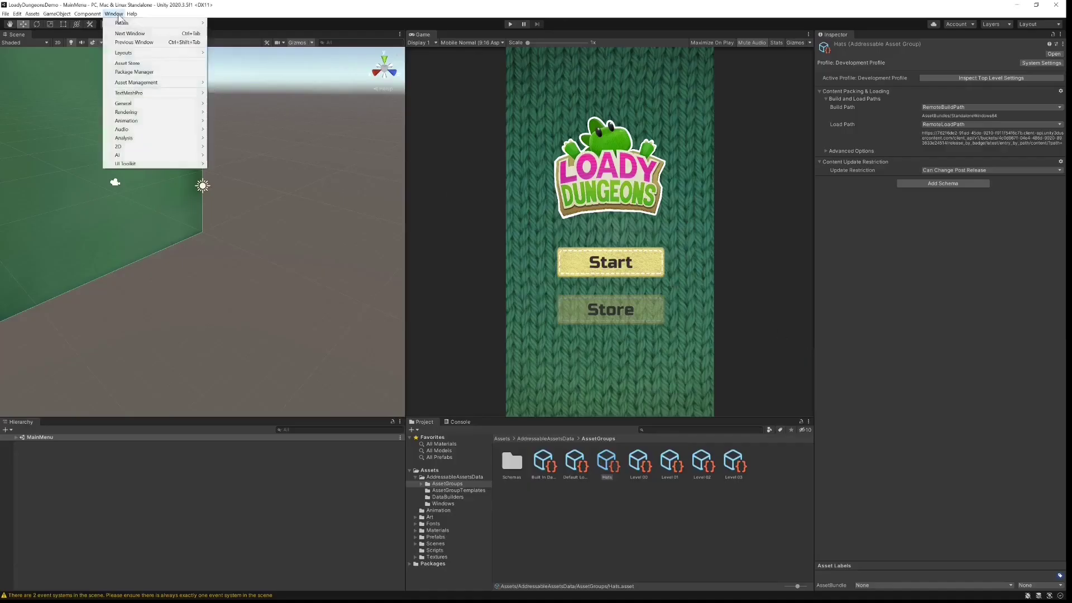
click(113, 13)
mouse_move(166, 83)
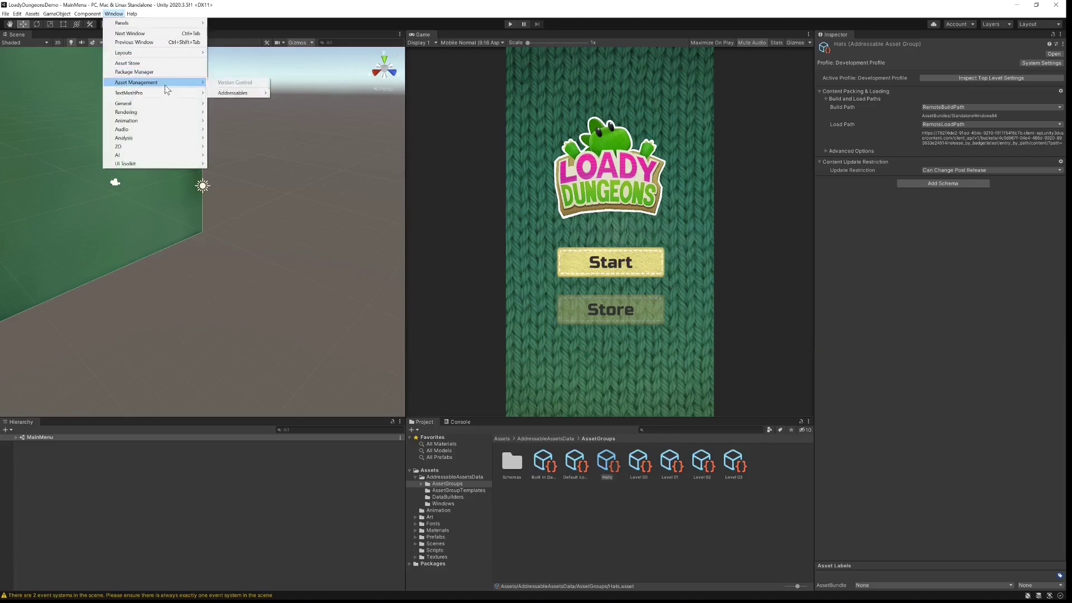
mouse_move(215, 94)
click(301, 92)
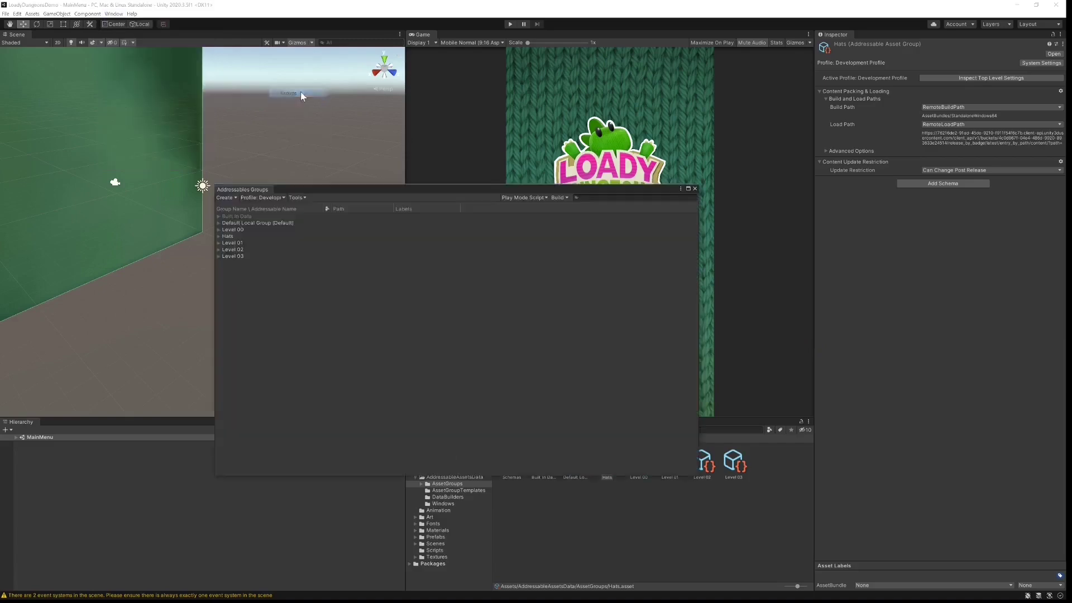
click(249, 200)
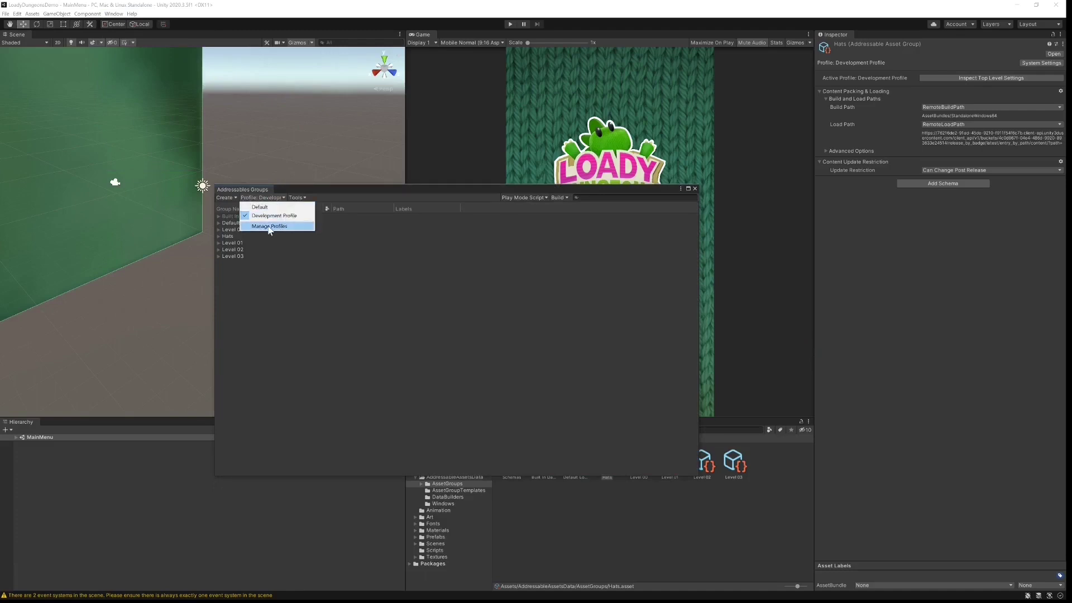
click(270, 226)
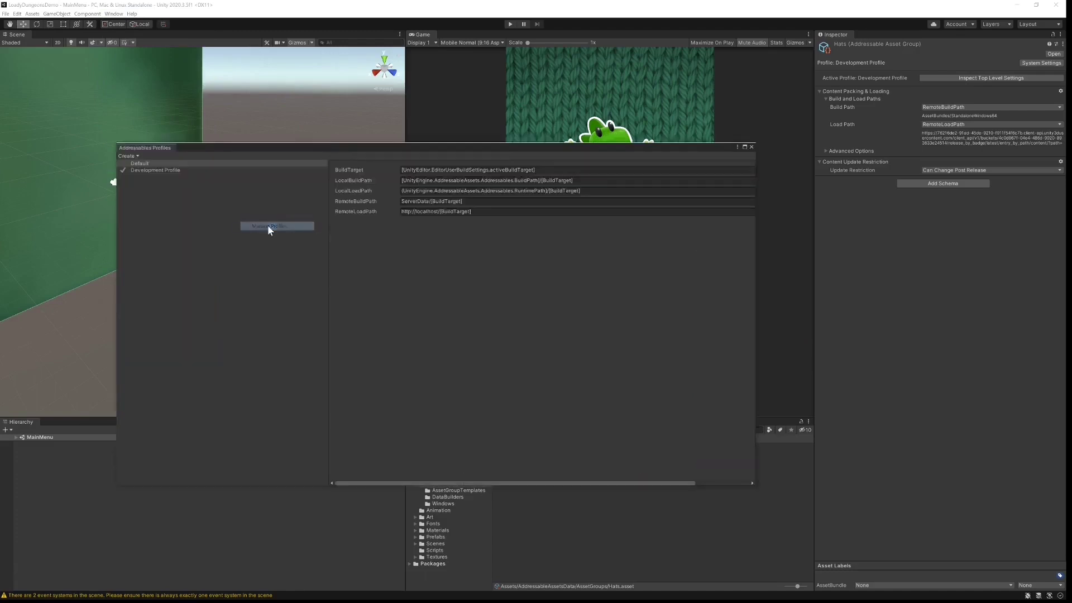
Clear the RemoteLoadPath value of the Development Profile
click(148, 171)
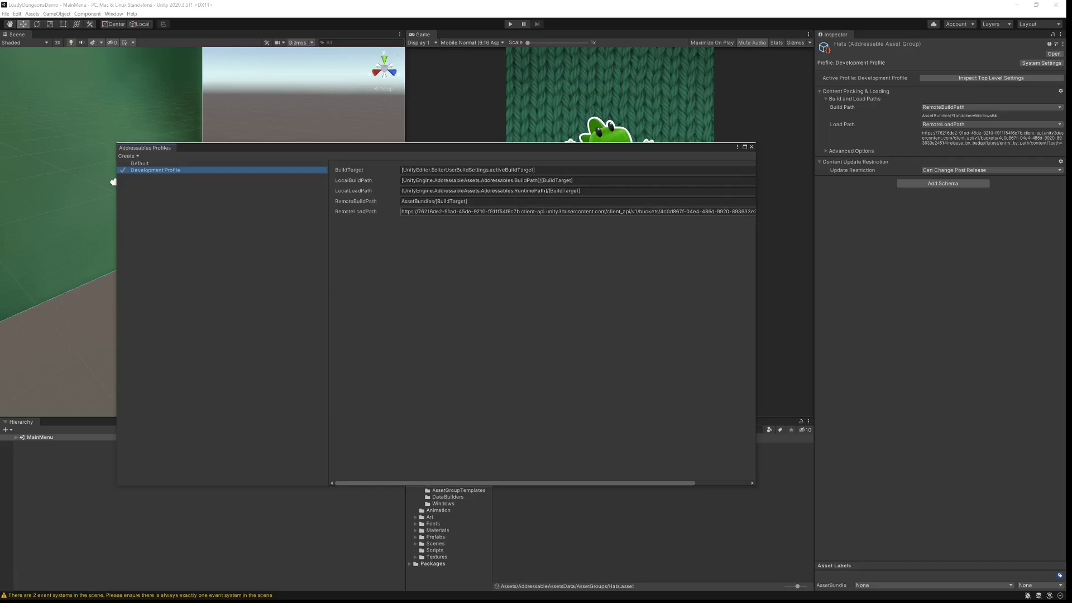
click(558, 211)
key(BackSpace)
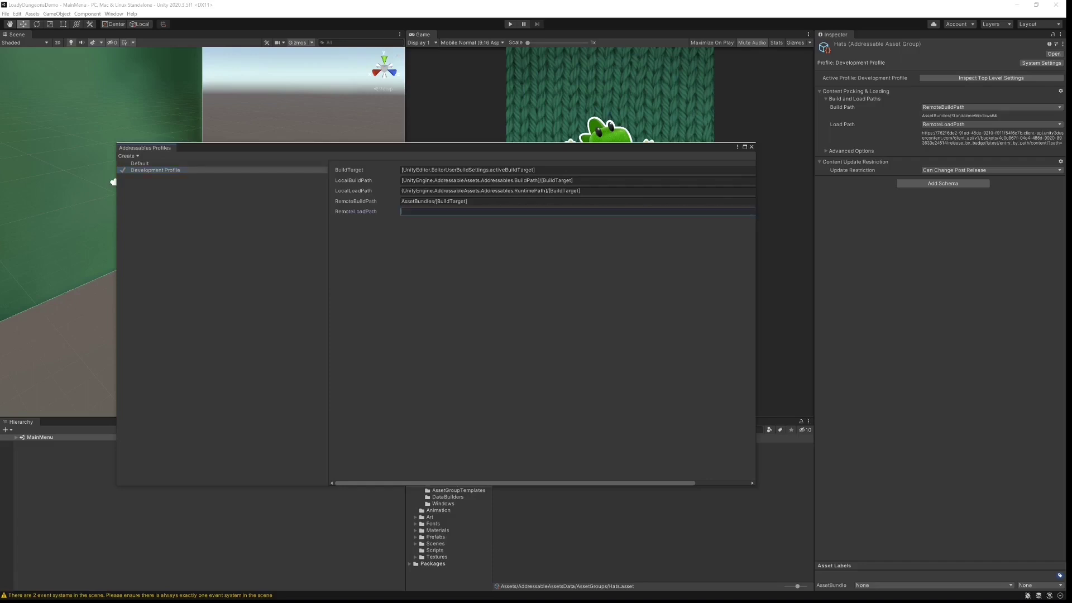
Switch to Sublime Text and replace PROJECT_ID in the content delivery URL template with the Loady Dungeons Demo project ID
key(alt)
key(alt+Tab)
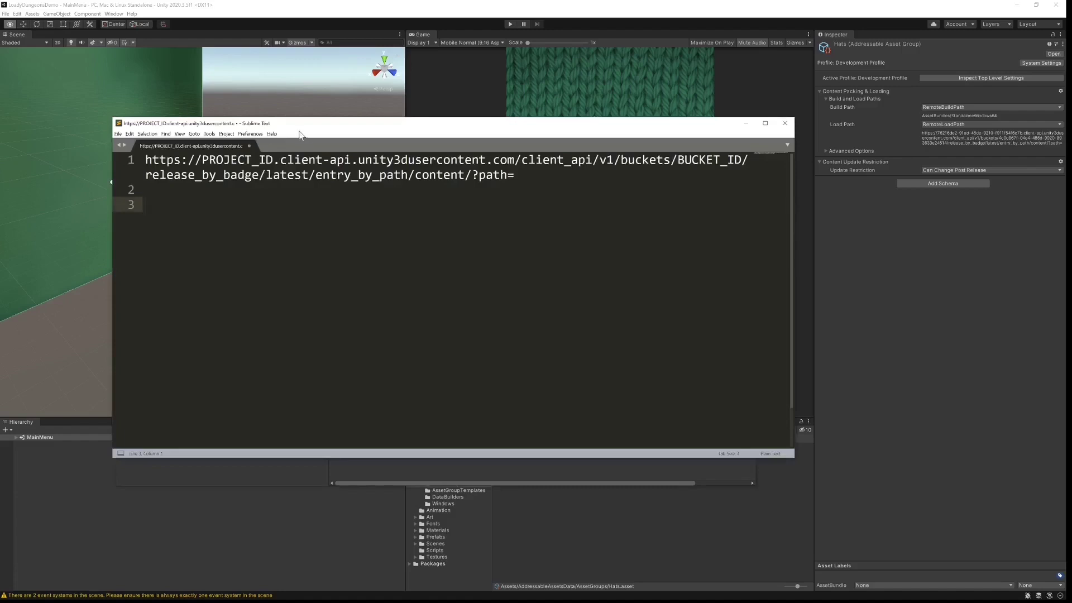
drag(299, 133, 283, 165)
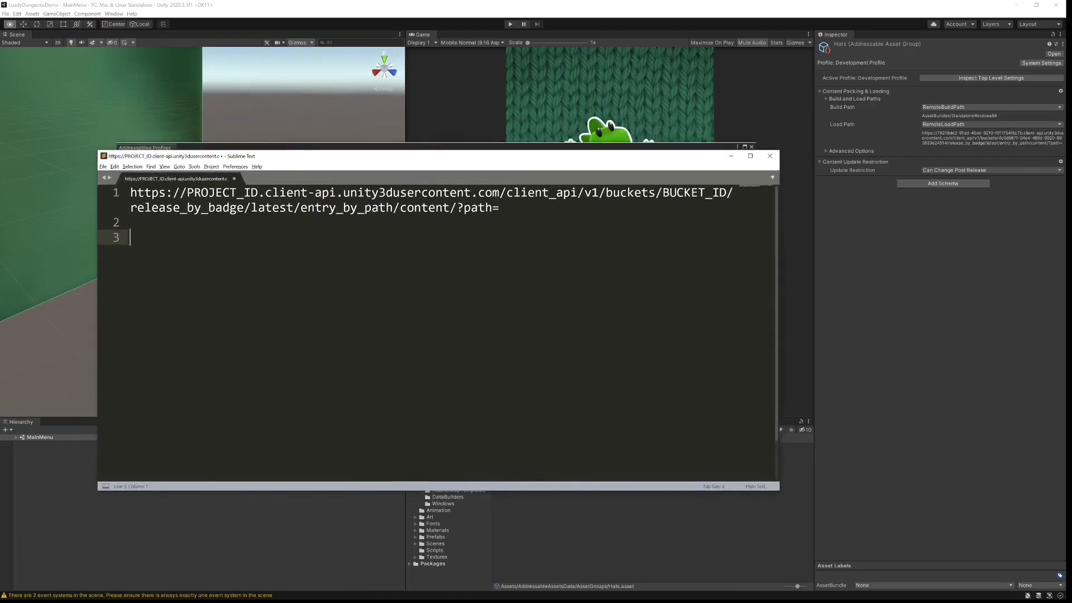
double_click(223, 192)
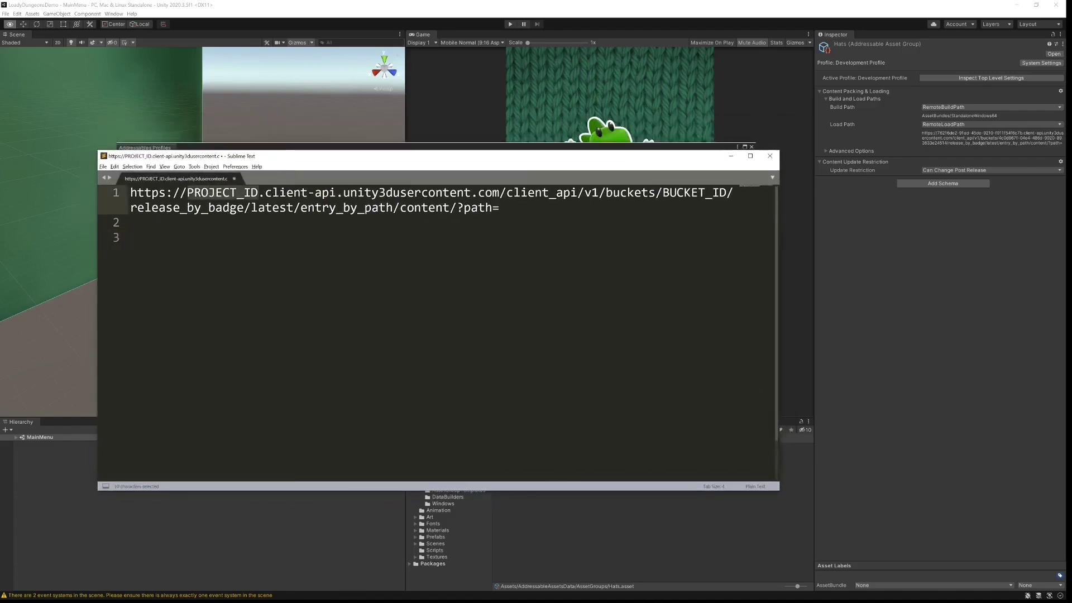
click(691, 192)
double_click(695, 192)
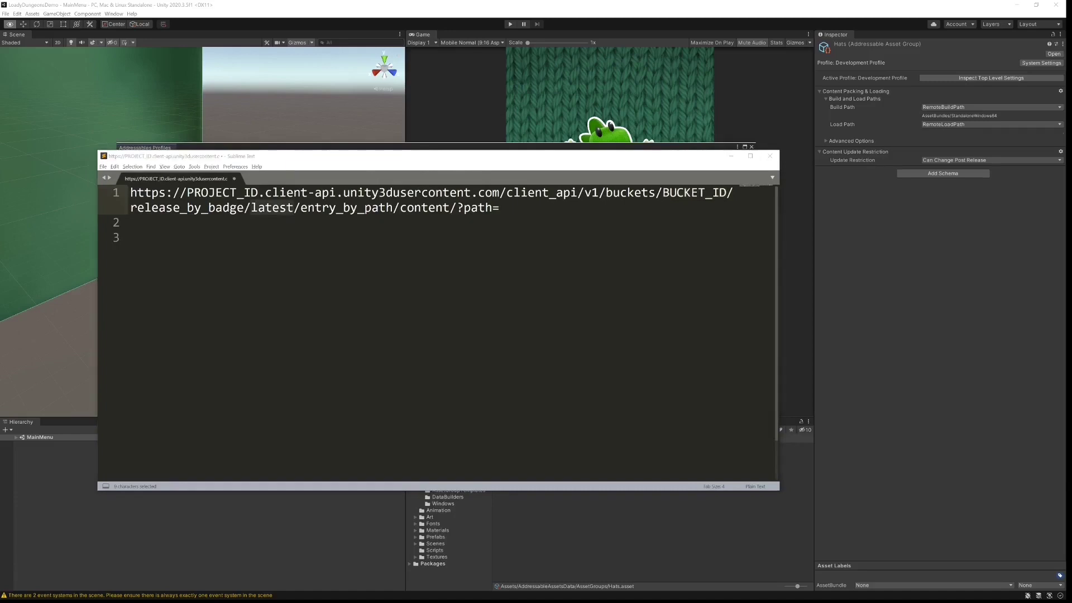
double_click(226, 192)
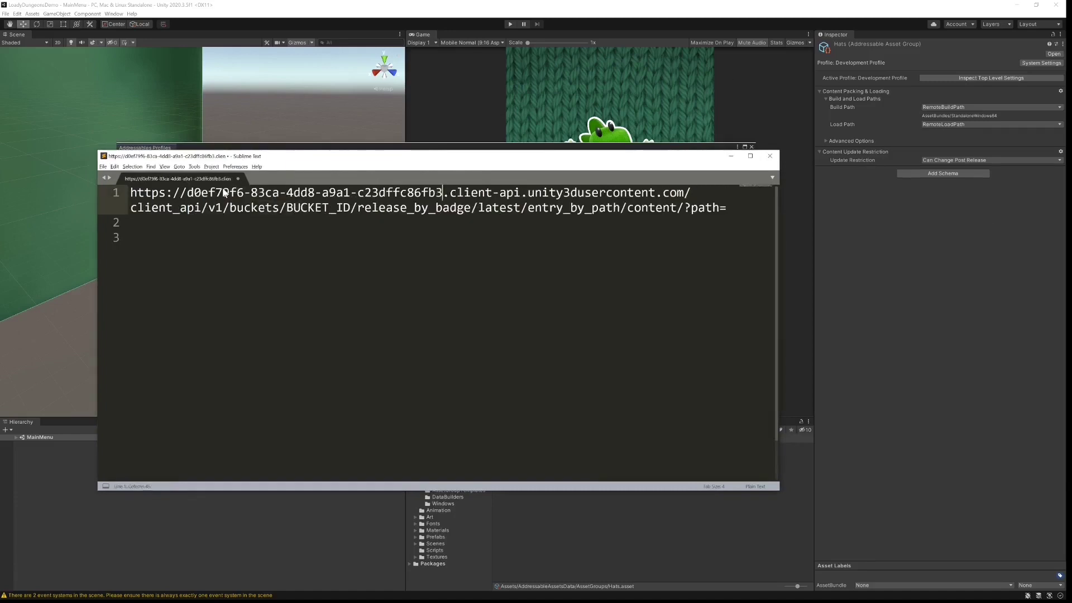
text(d0ef79f6-83ca-4dd8-a9a1-c23dffc86fb3)
Switch to the Unity Dashboard, open the Loady Dungeons Demo buckets, and copy the Development bucket ID
key(alt+Tab)
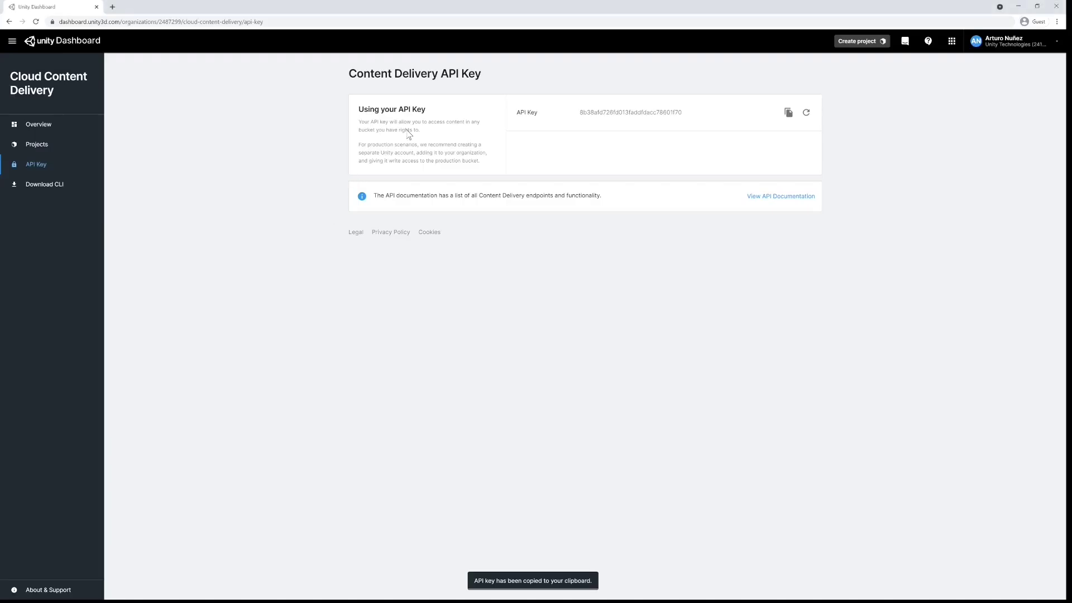
click(36, 144)
click(427, 196)
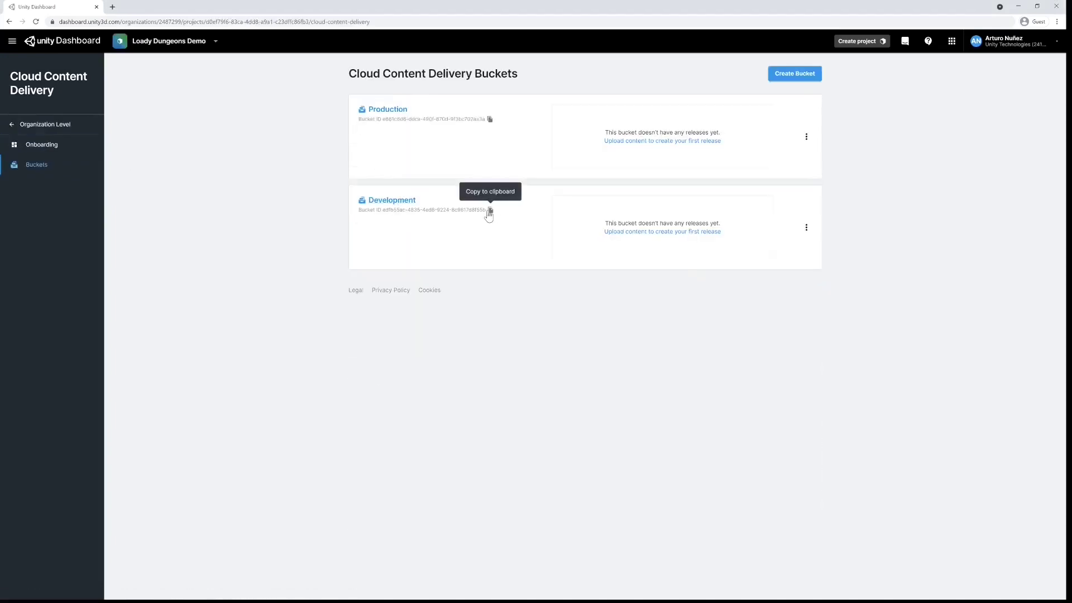
click(490, 210)
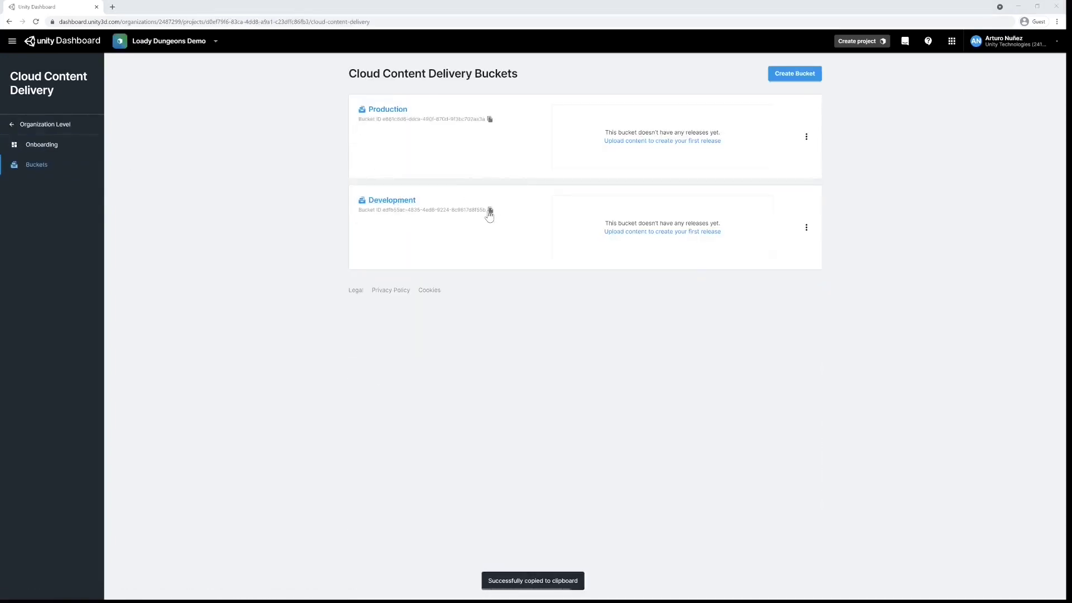
Return to Sublime Text and replace BUCKET_ID in the URL with the copied Development bucket ID
key(alt+Tab)
double_click(330, 208)
key(ctrl+v)
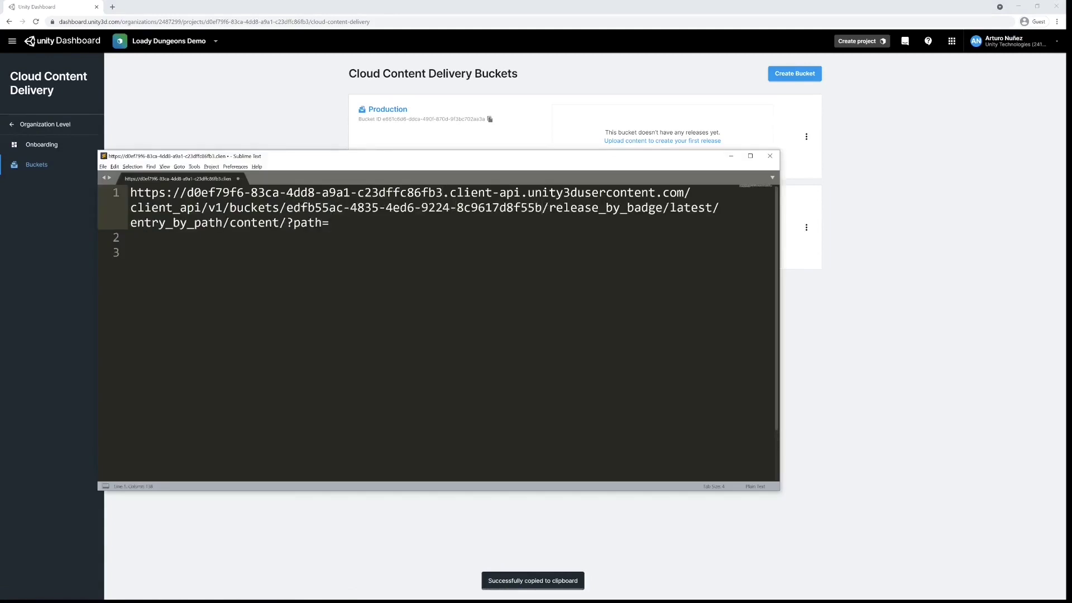
Copy the completed URL and set it as the RemoteLoadPath of the Development Profile in Unity
key(ctrl+a)
right_click(174, 205)
click(185, 241)
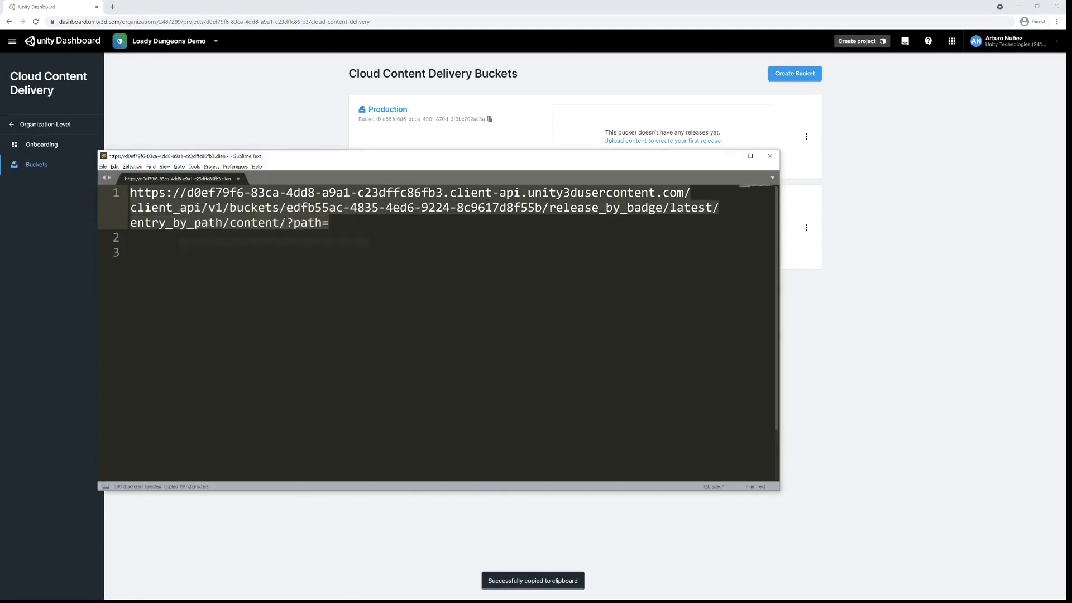
key(alt+Tab)
key(alt+Tab)
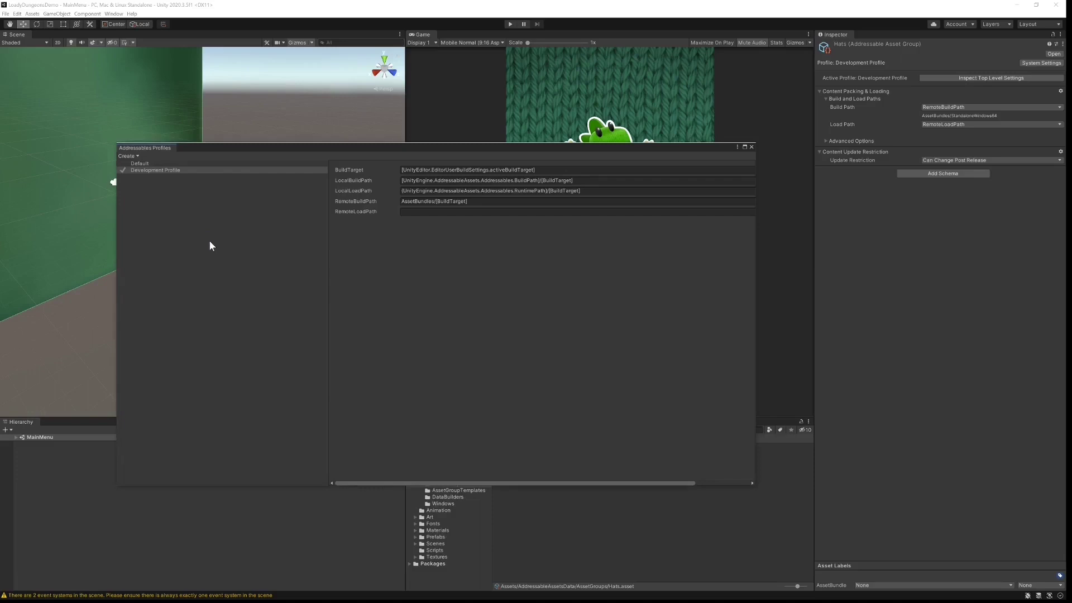
click(414, 212)
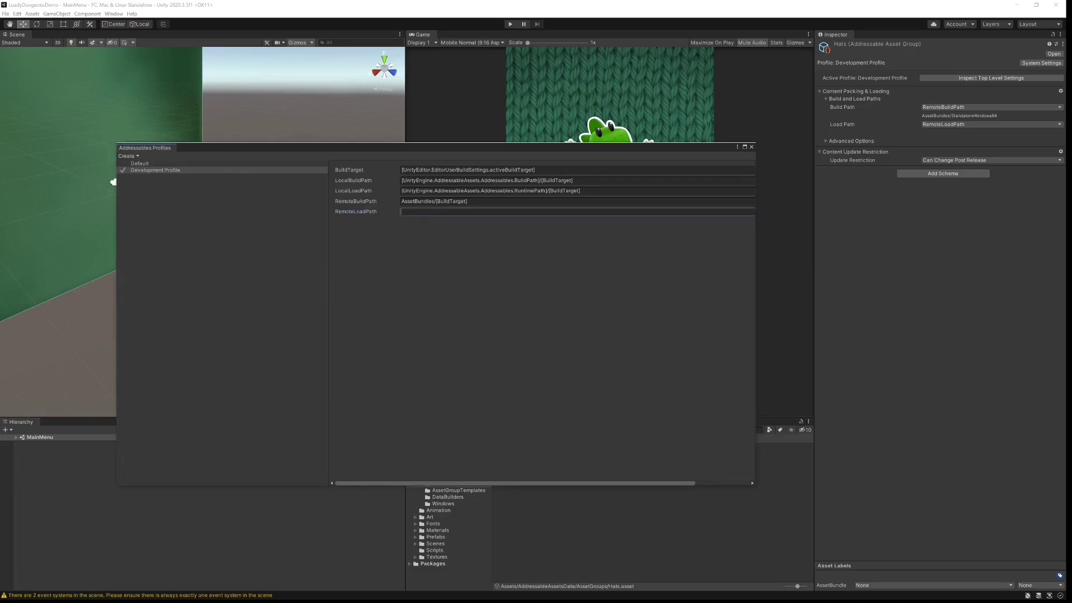
key(ctrl+v)
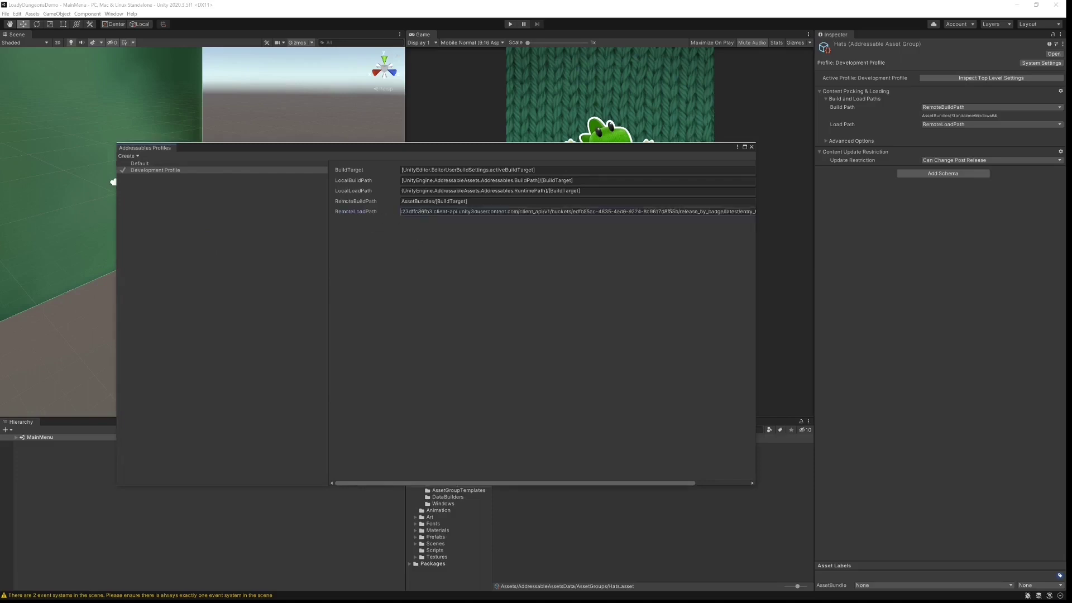
key(Return)
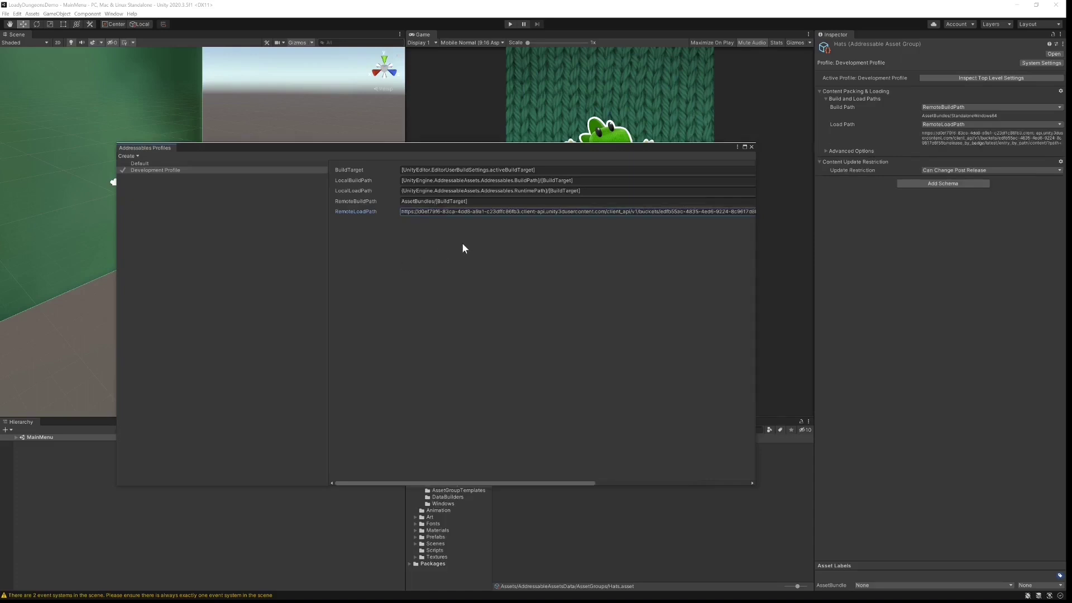
Close the Addressables Profiles window and run a new Addressables content build
click(752, 147)
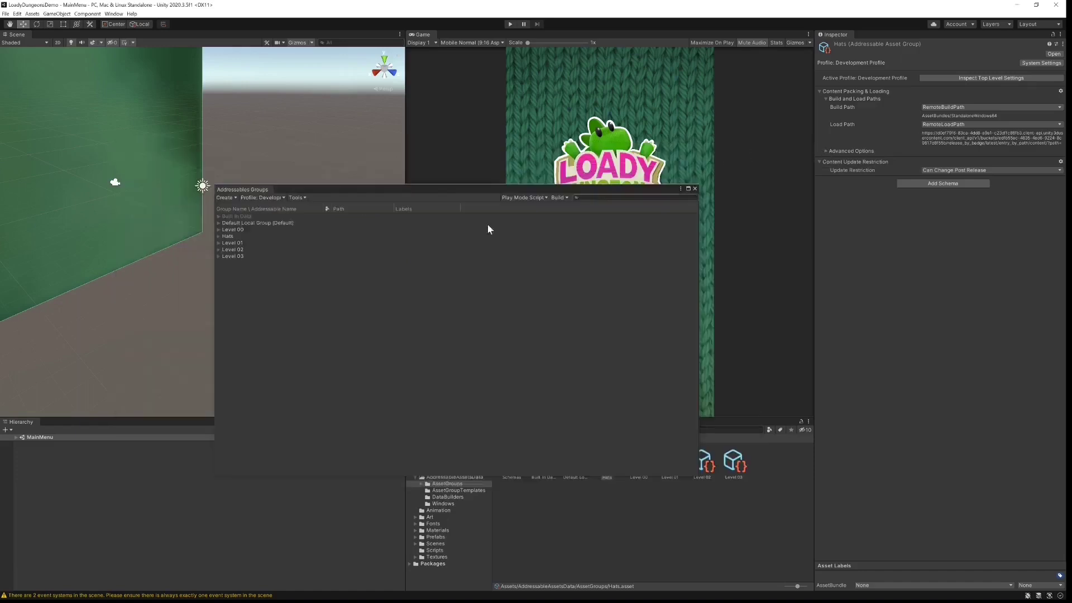
click(557, 198)
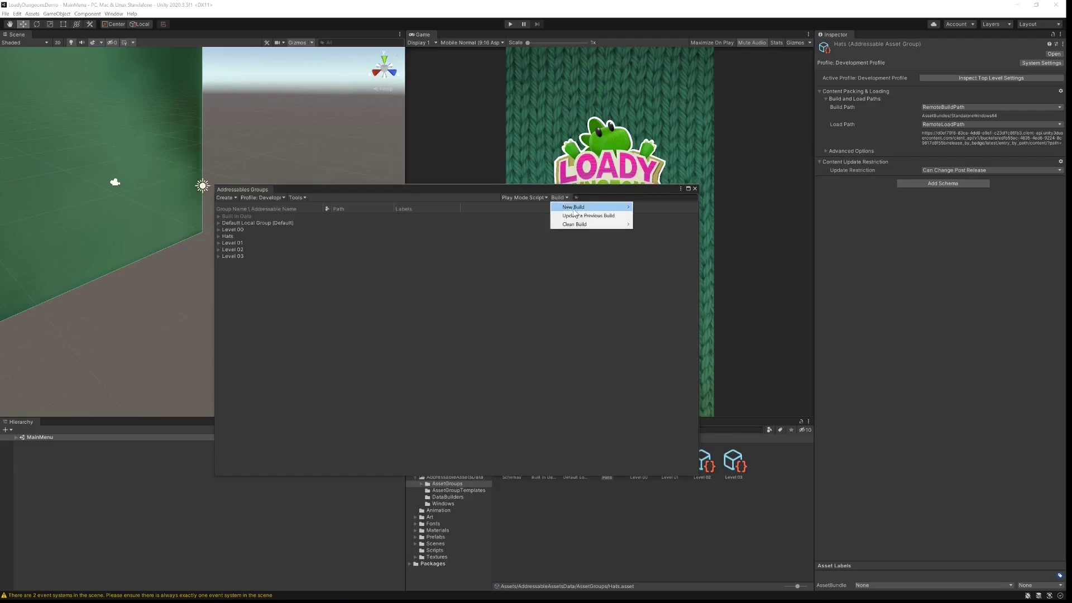
mouse_move(614, 207)
click(651, 207)
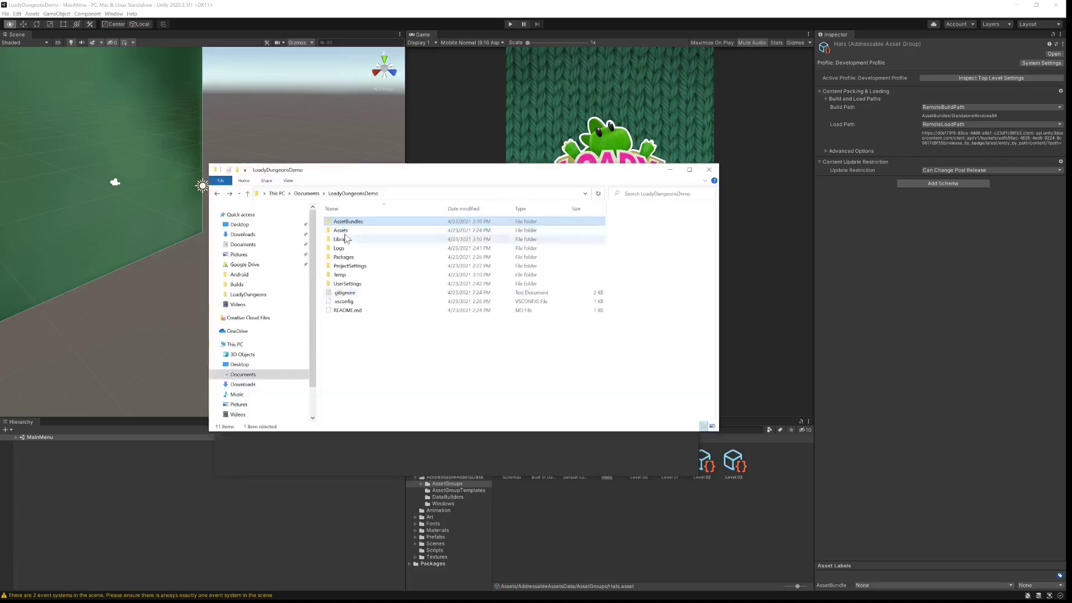
Examine the built bundle files in the StandaloneWindows64 folder inside LoadyDungeonsDemo's AssetBundles folder
double_click(347, 218)
double_click(352, 221)
click(402, 222)
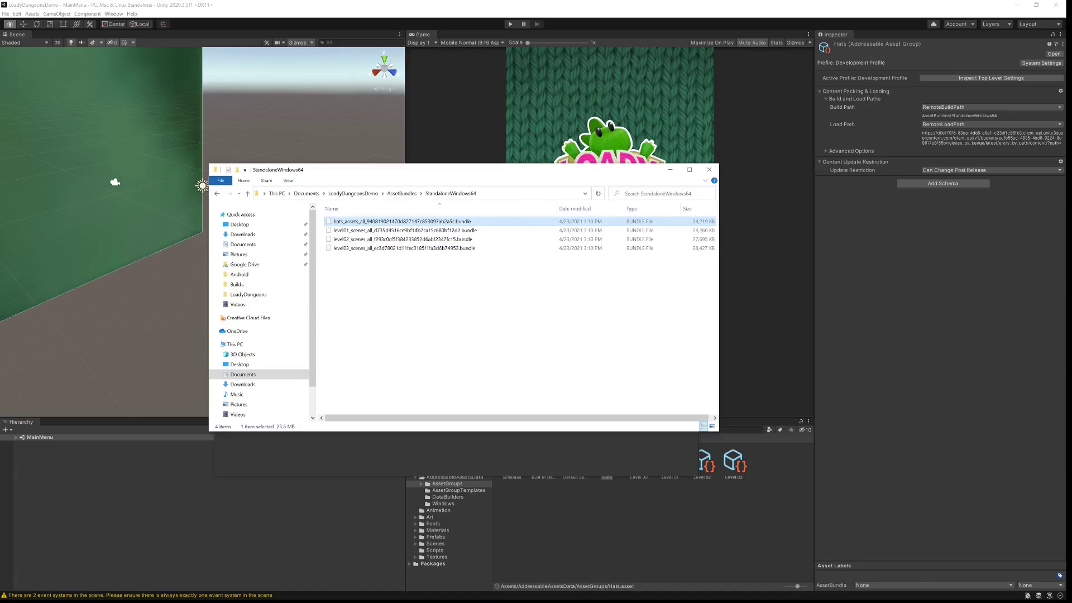
Switch to Command Prompt and make the Development bucket active by running ucd config set bucket with its copied ID
key(alt+Tab)
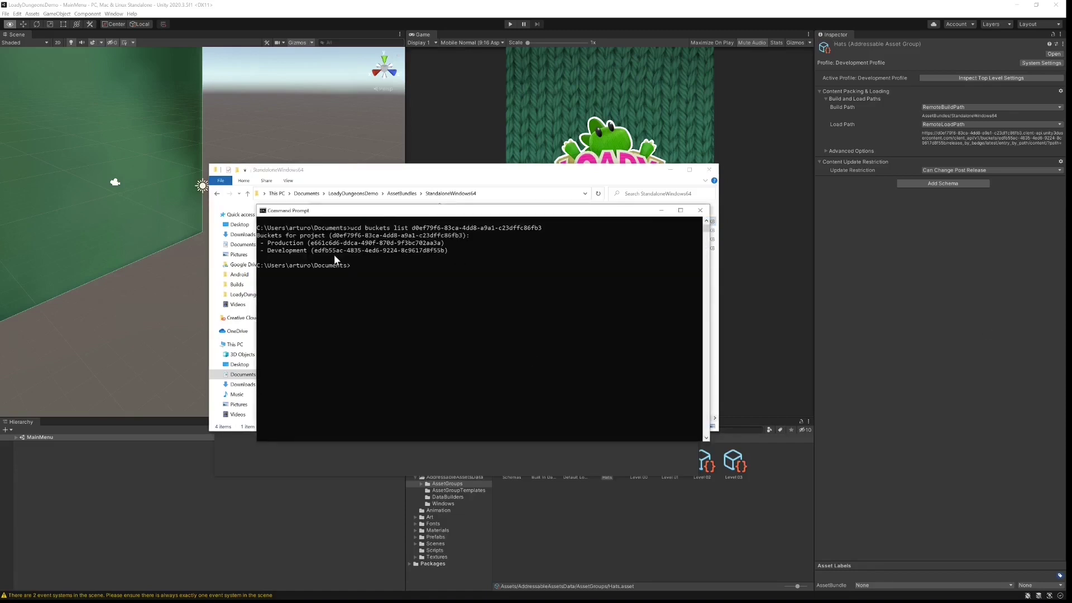
drag(314, 252, 445, 254)
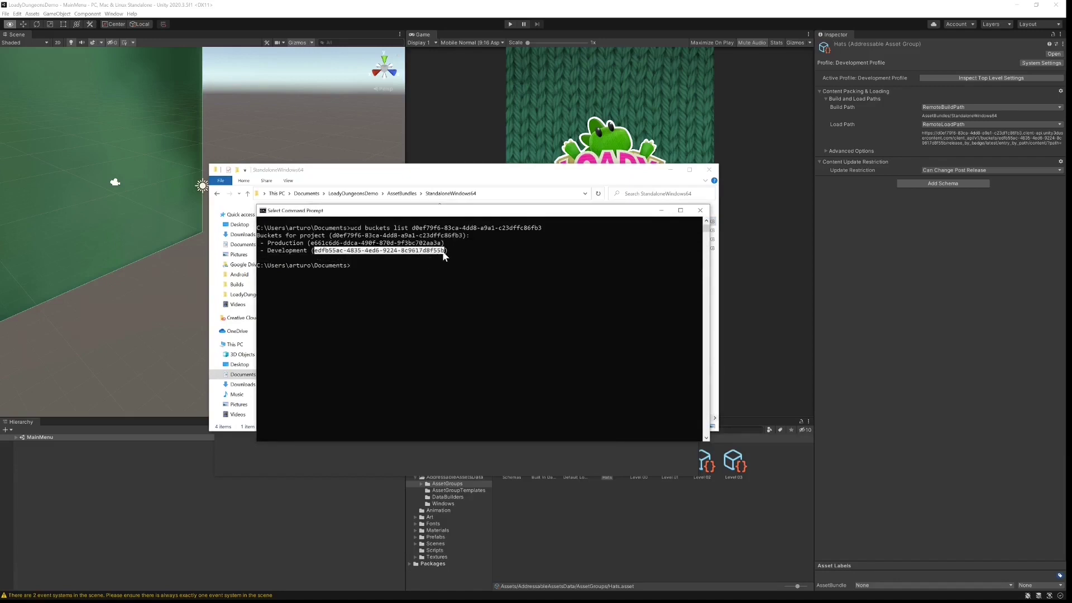
right_click(443, 250)
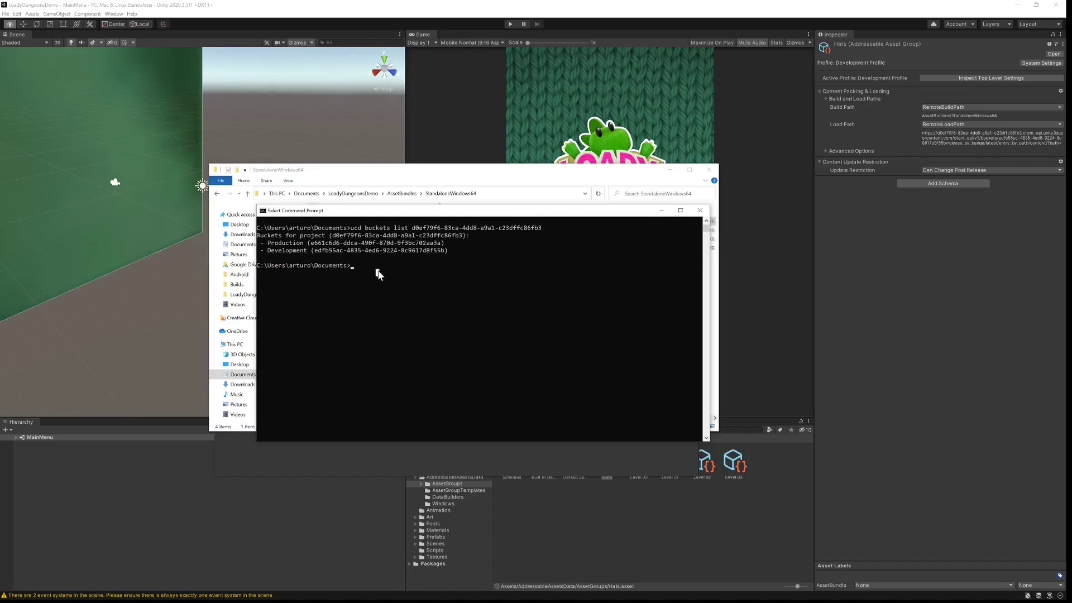
text(ucd config set bucket)
right_click(378, 269)
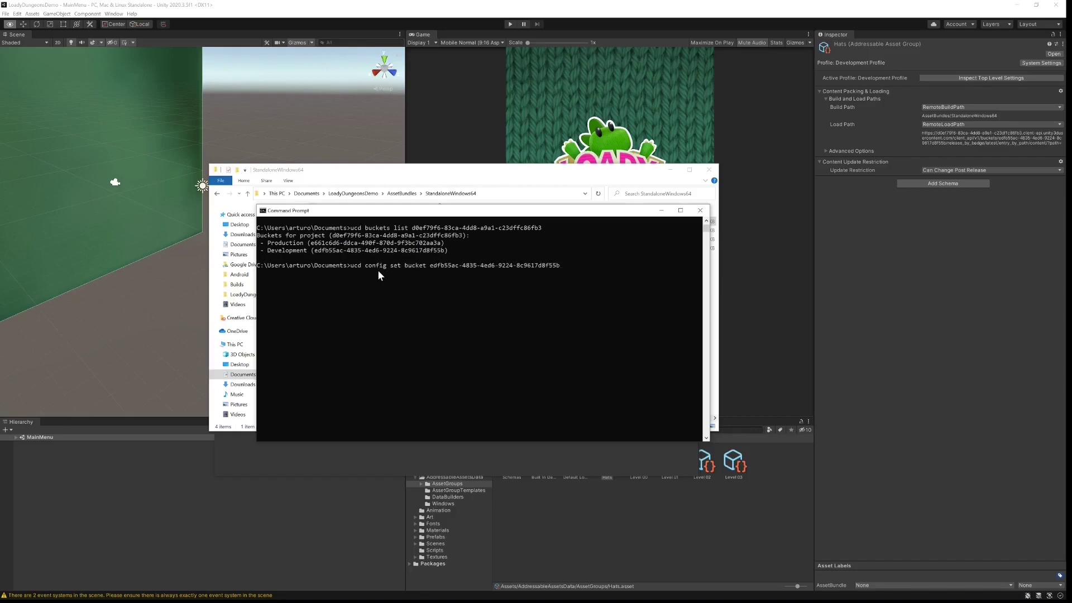
key(Return)
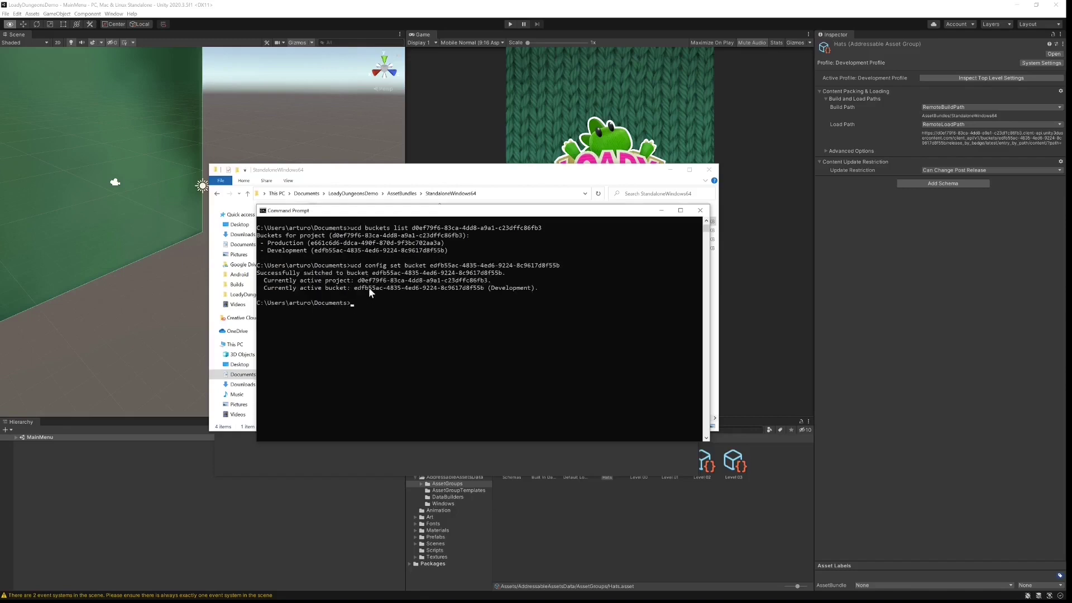
scroll(513, 293, down, 1)
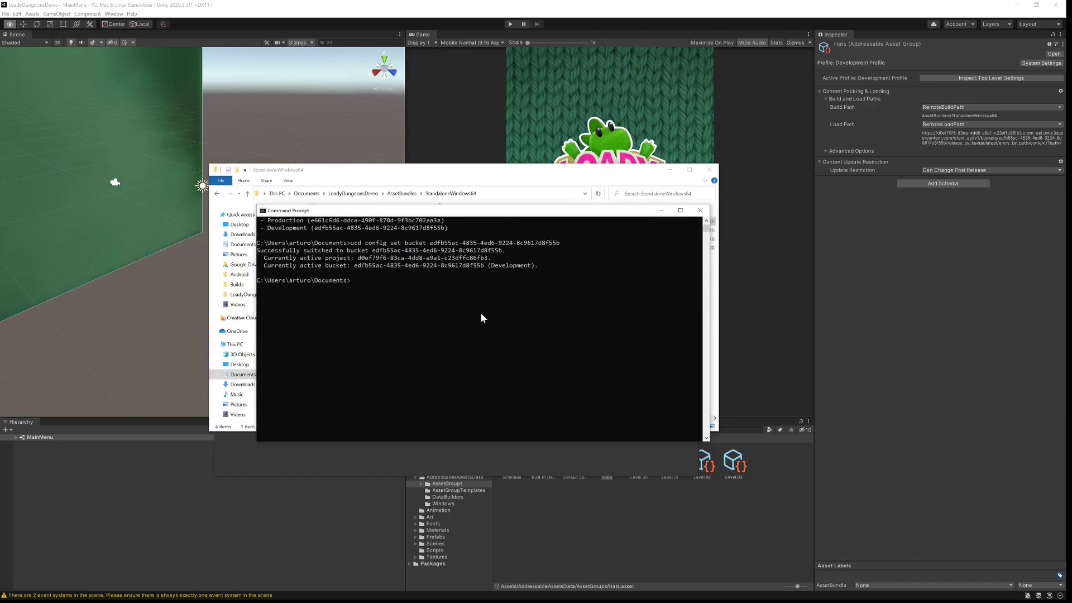
Change directory to LoadyDungeonsDemo\AssetBundles\StandaloneWindows64 and list its contents with dir
text(cd LoadyDungeonsDemo\AssetBundles\StandaloneWindows64)
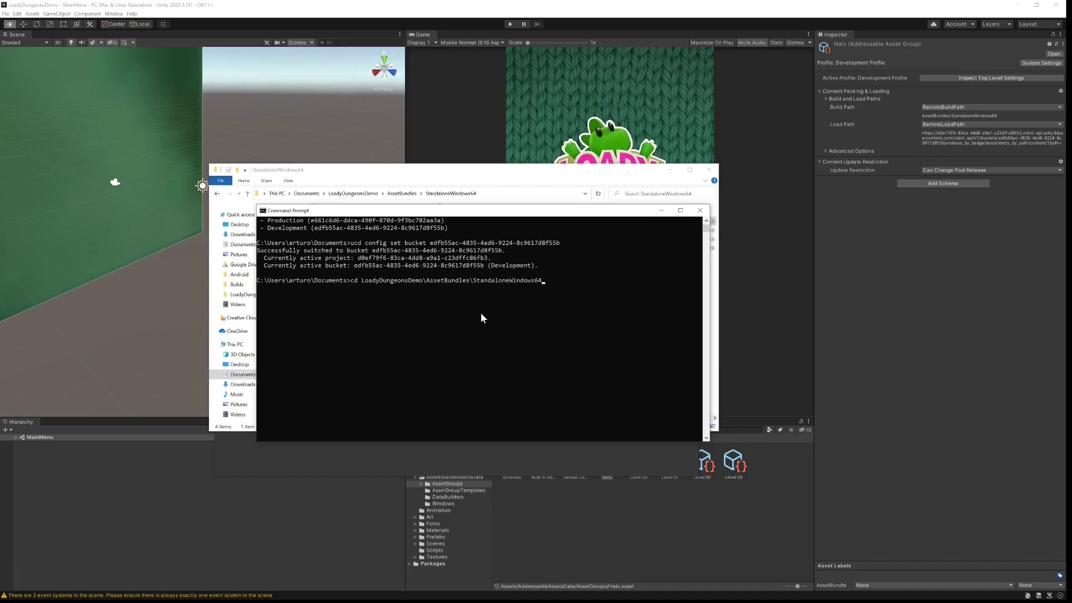
key(Return)
text(dir)
key(Return)
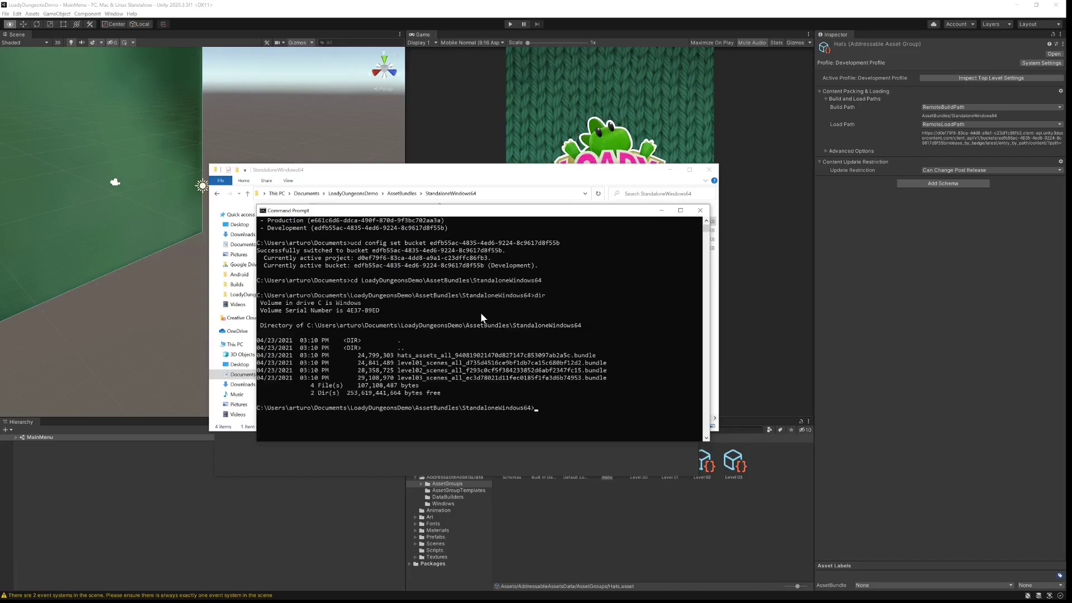
Upload the current folder's bundles to the active bucket by running ucd entries sync
scroll(436, 330, down, 1)
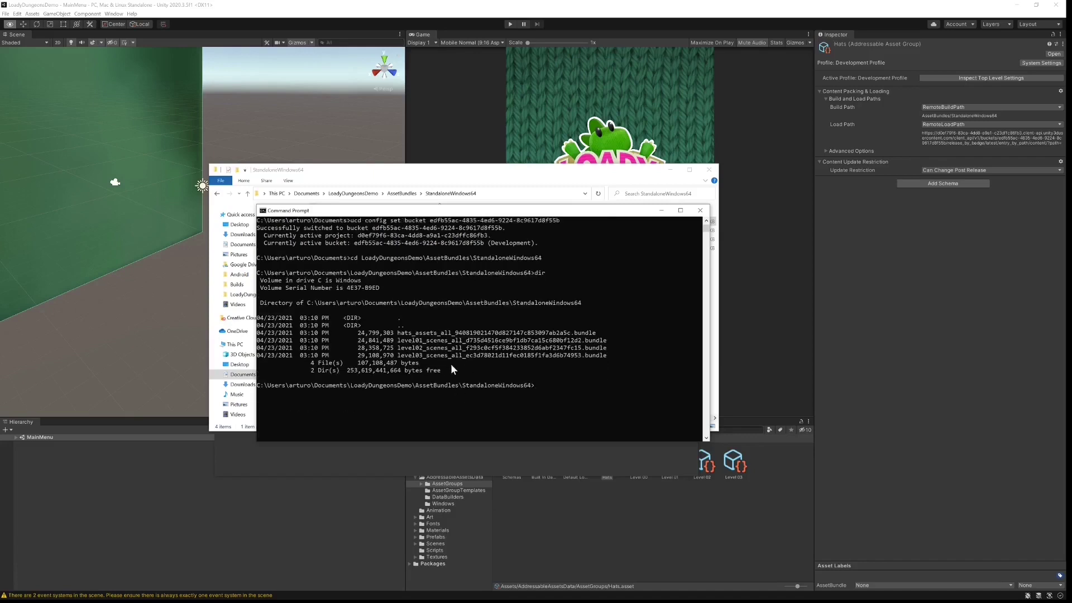
scroll(451, 364, down, 1)
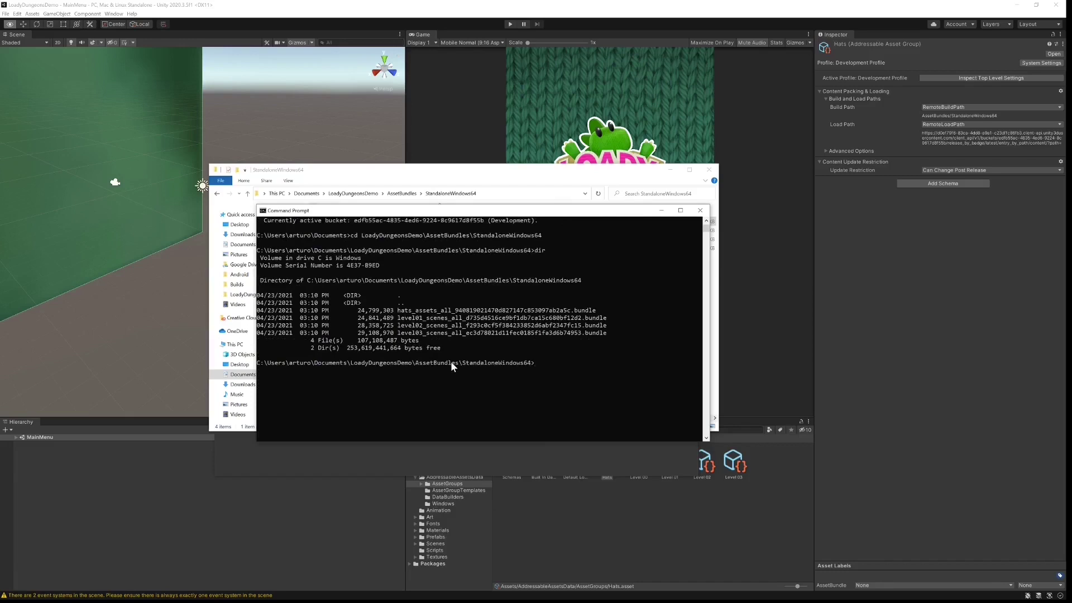
text(ucd entries sync .)
key(Return)
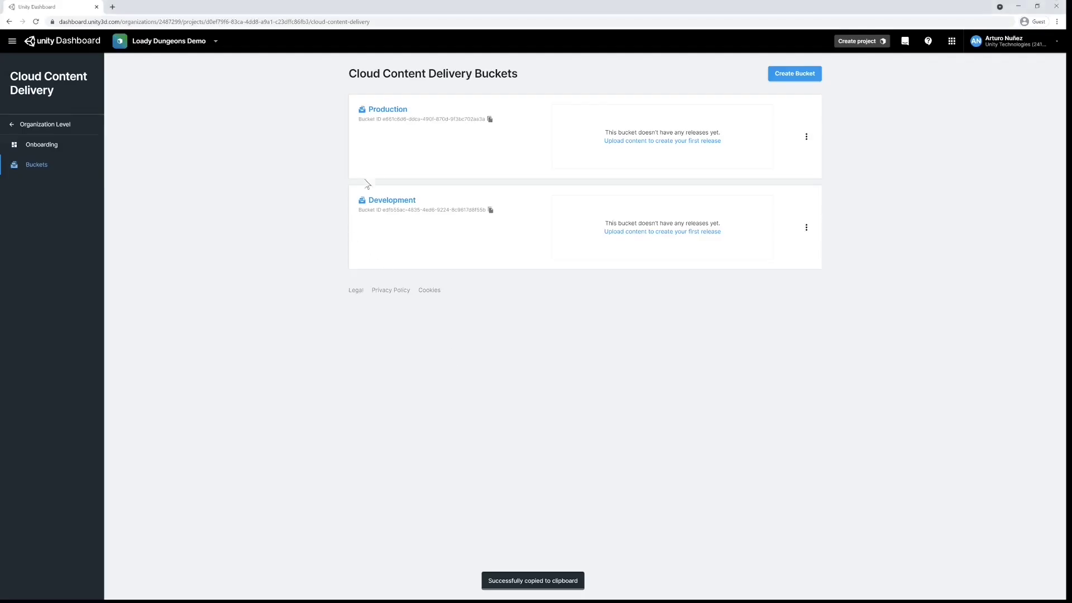
In the Unity Dashboard in the browser, open the Development bucket and create a release with the notes "Added bundles" and the latest badge
click(400, 203)
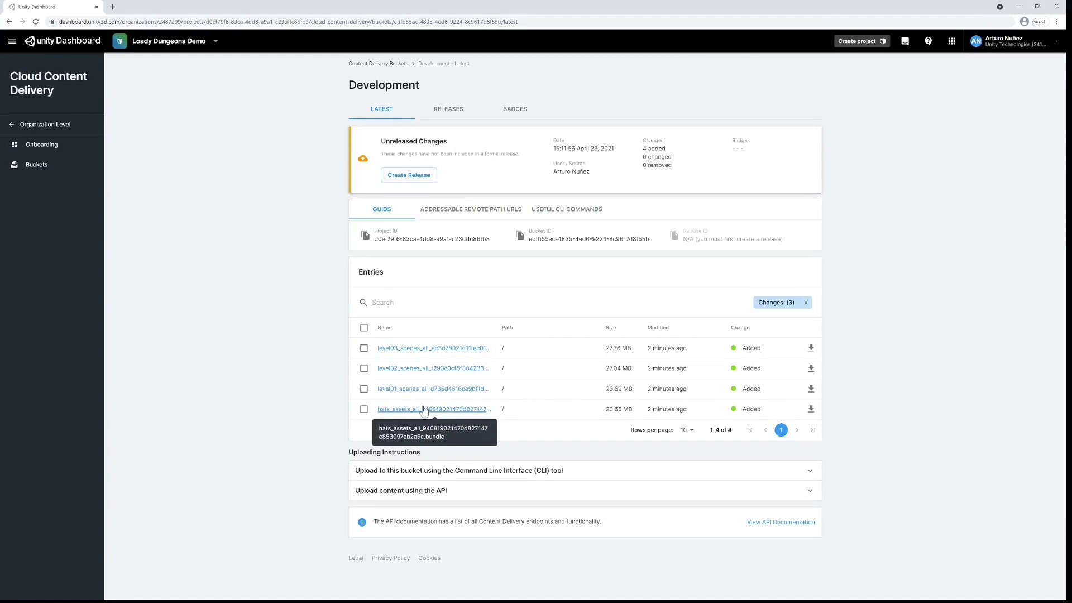
click(414, 180)
click(468, 339)
text(F)
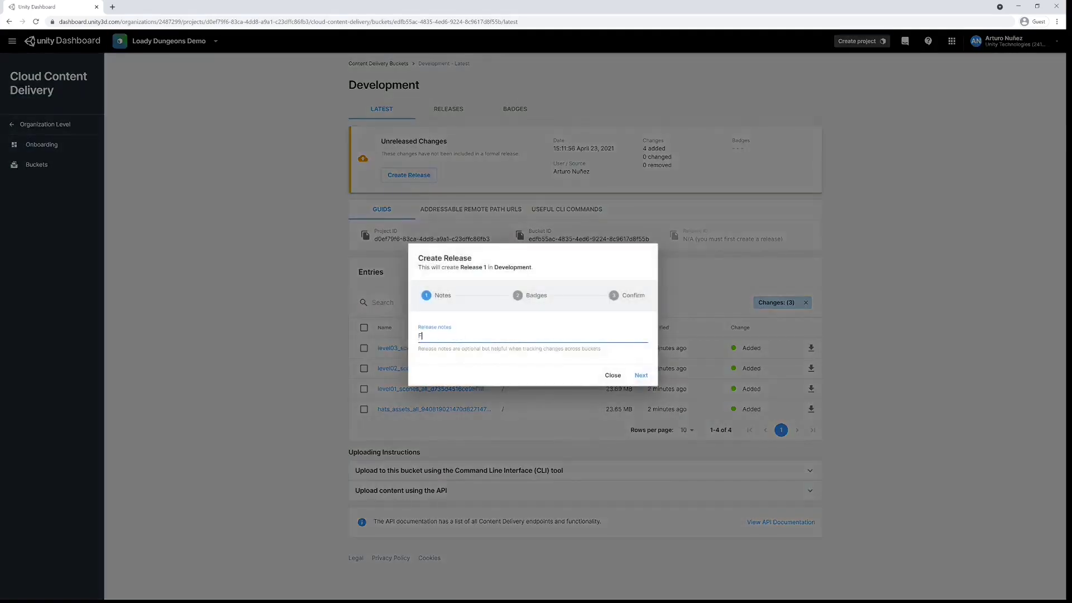
text(dded levels)
click(641, 375)
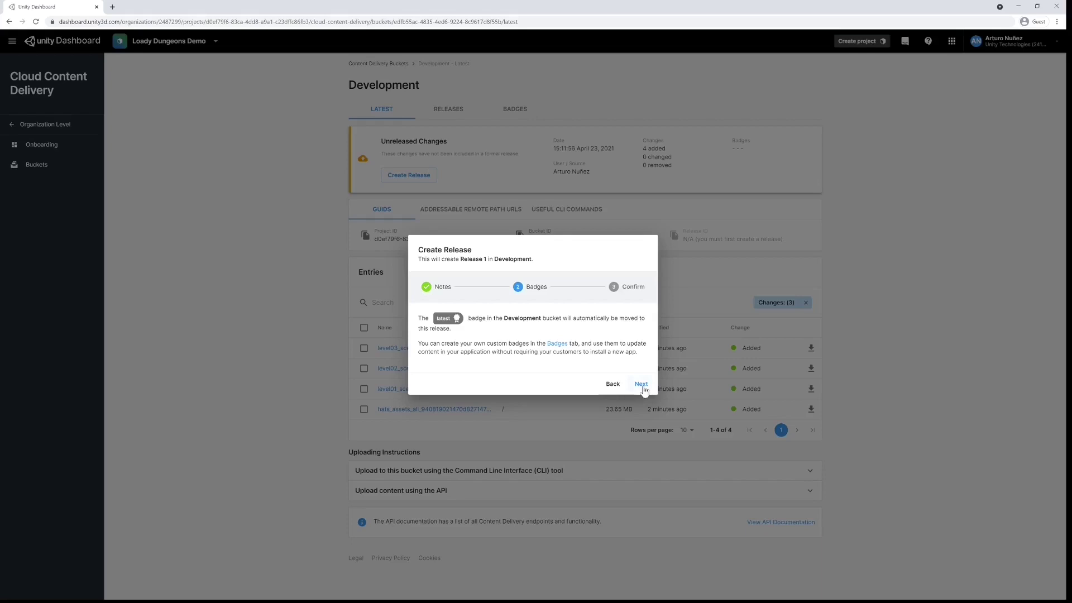
click(643, 385)
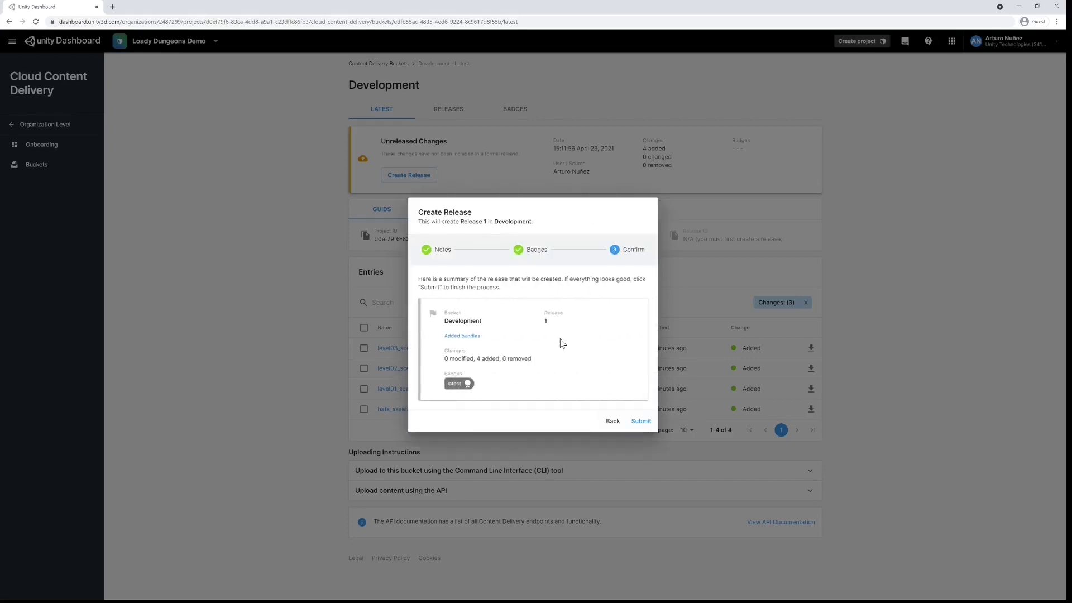
click(636, 421)
click(642, 405)
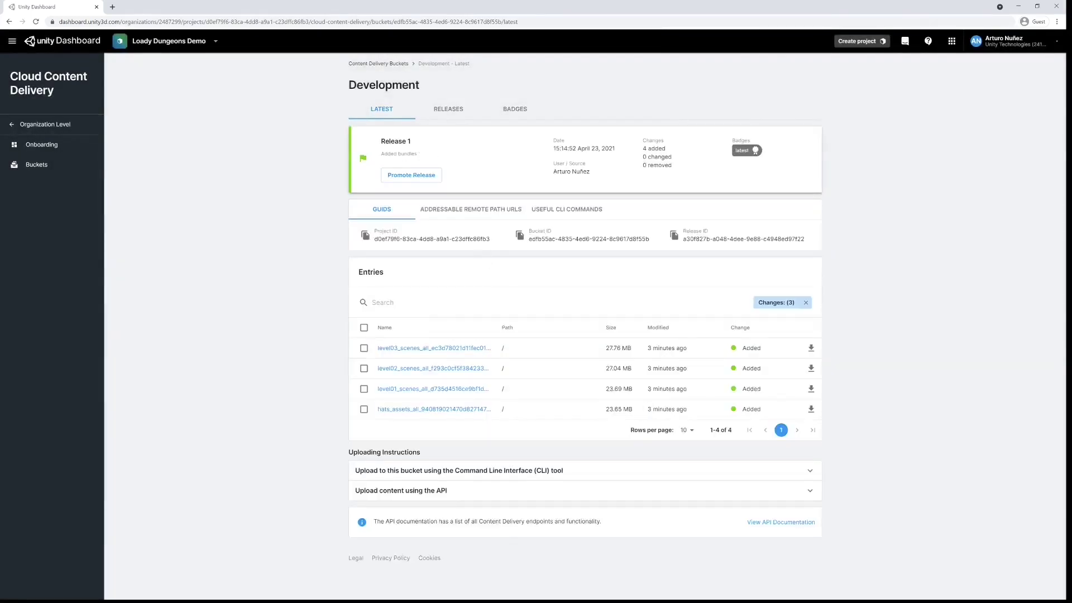
drag(642, 149, 668, 152)
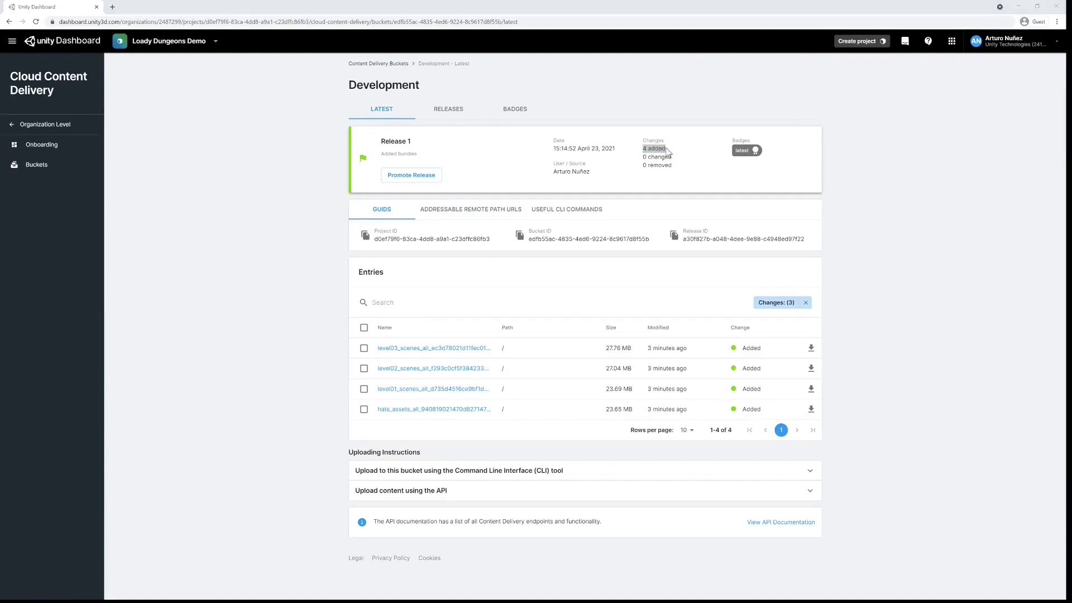
Switch to Unity, set the Addressables Play Mode Script to Use Existing Build (requires built groups), and close the Addressables Groups window
key(alt+Tab)
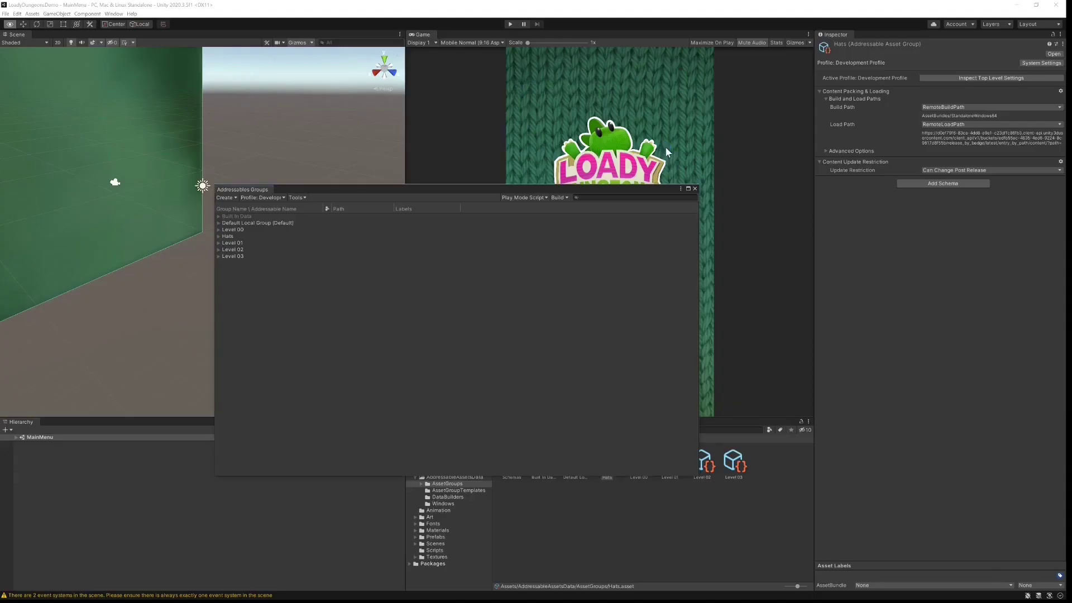
click(527, 199)
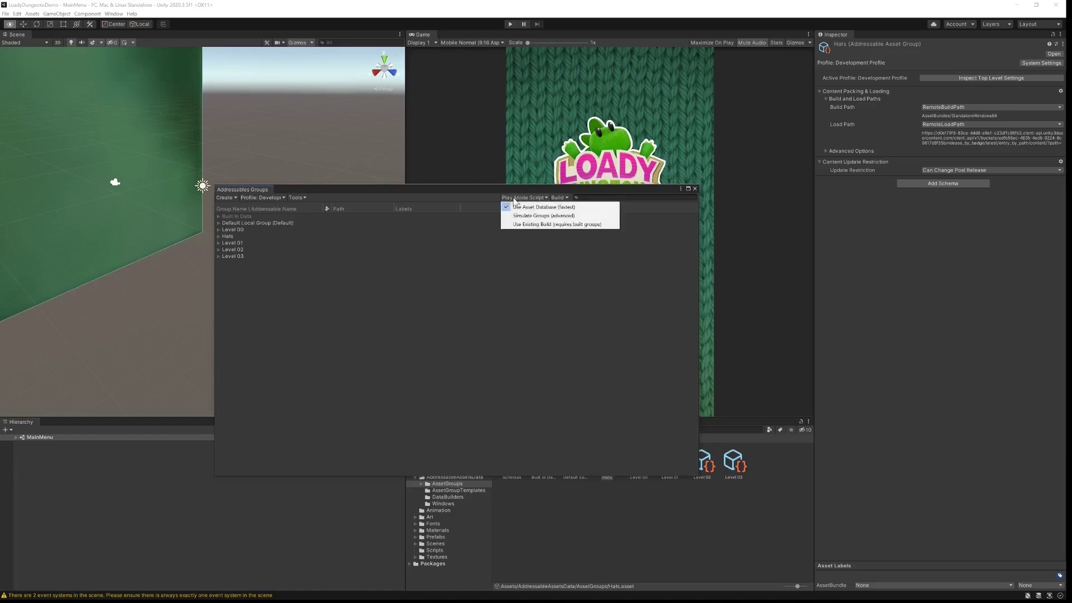
click(534, 225)
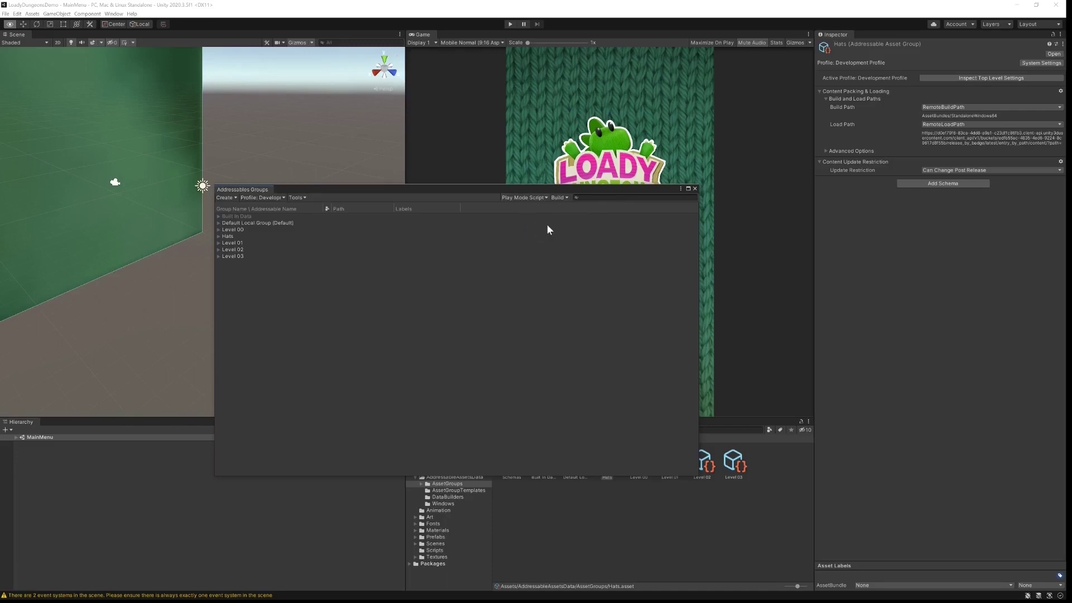
key(w)
click(695, 189)
Test the game in Play mode by collecting keys and entering the castle doors to load further levels, and stop Play mode
click(510, 24)
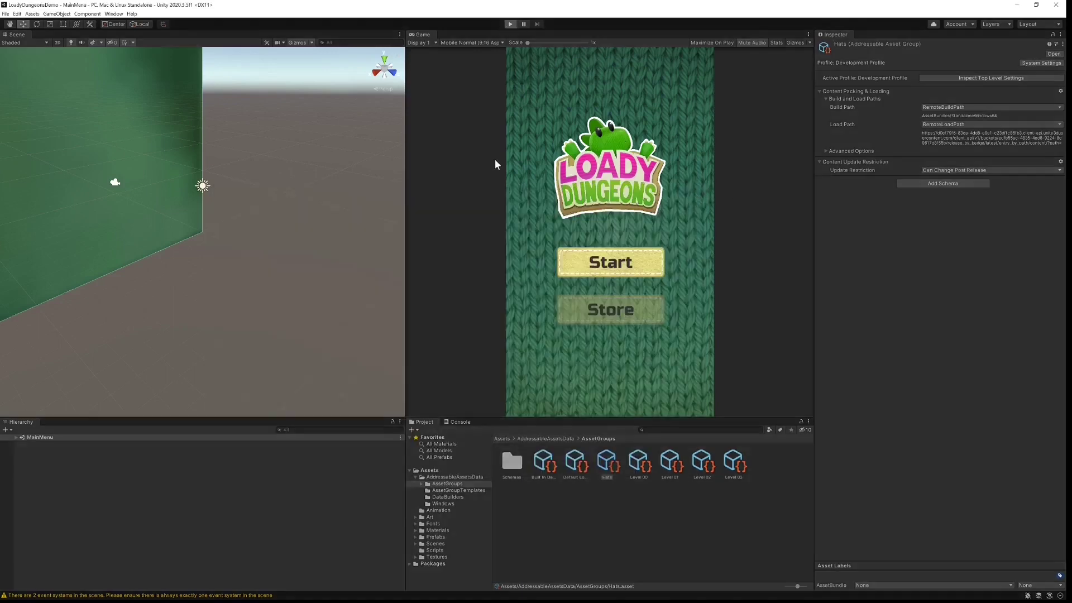
click(609, 266)
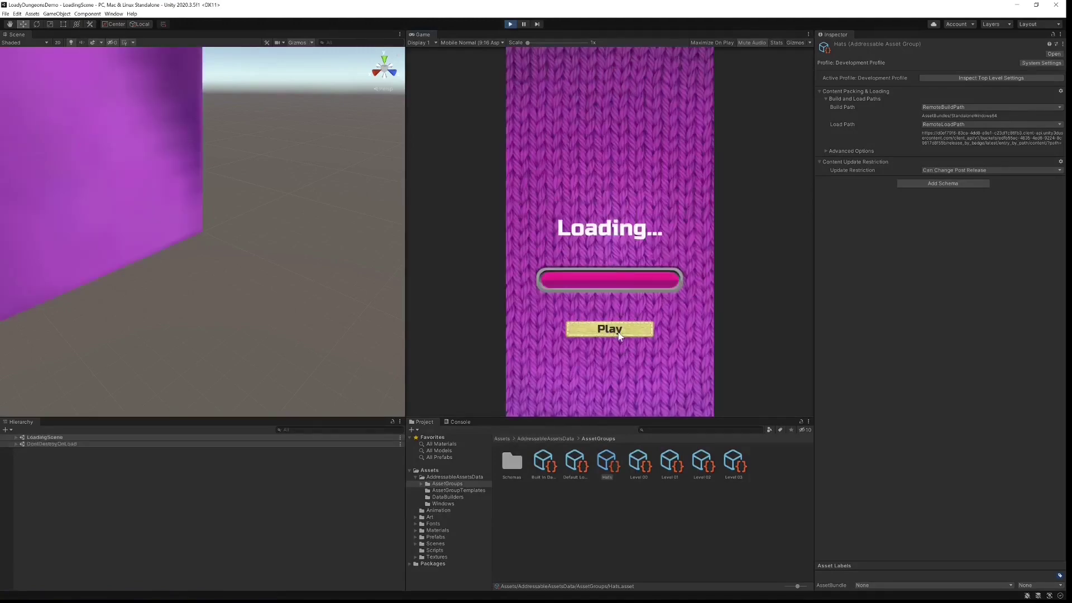
click(618, 333)
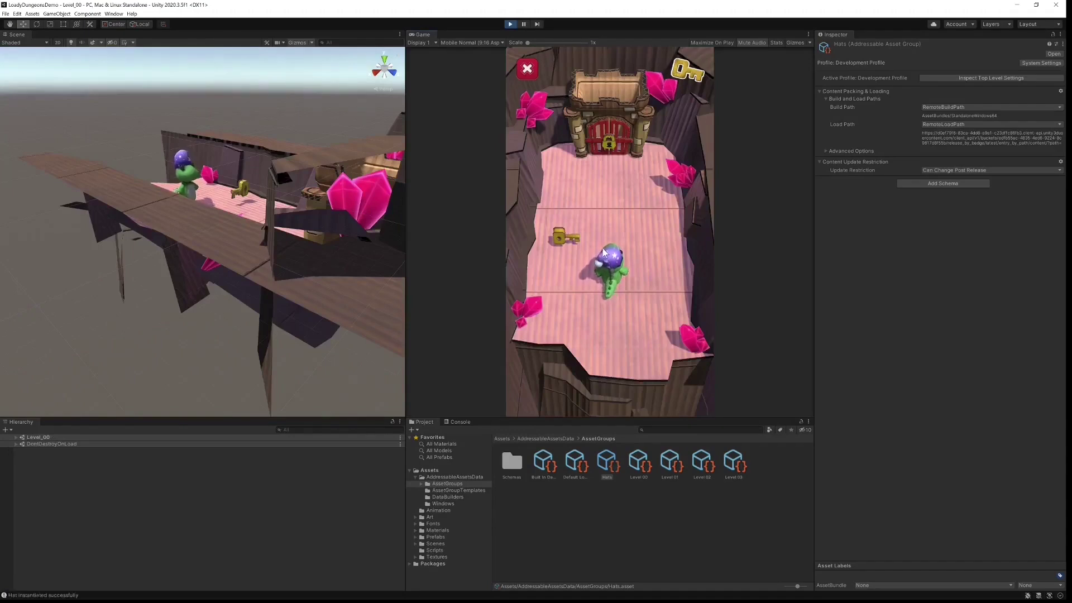
mouse_move(586, 250)
mouse_down()
mouse_move(558, 225)
mouse_move(615, 163)
mouse_up()
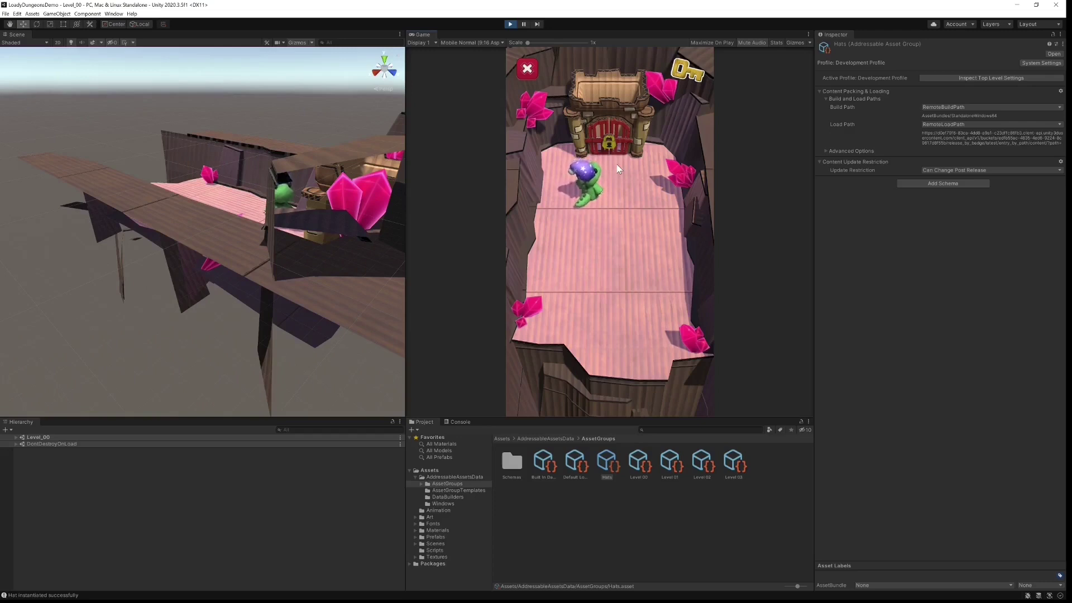
drag(615, 163, 619, 136)
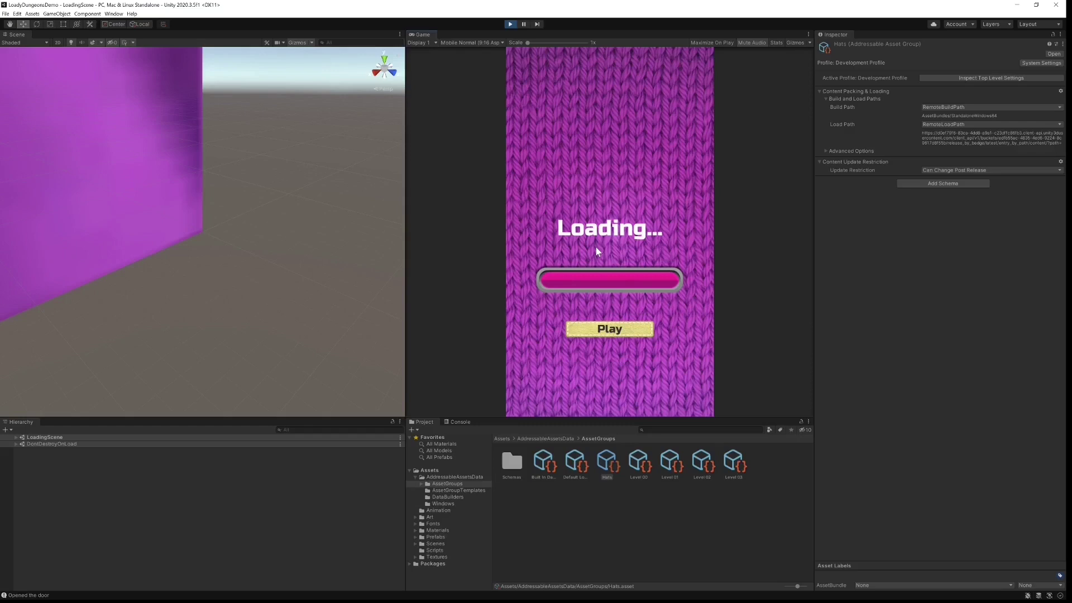
click(596, 334)
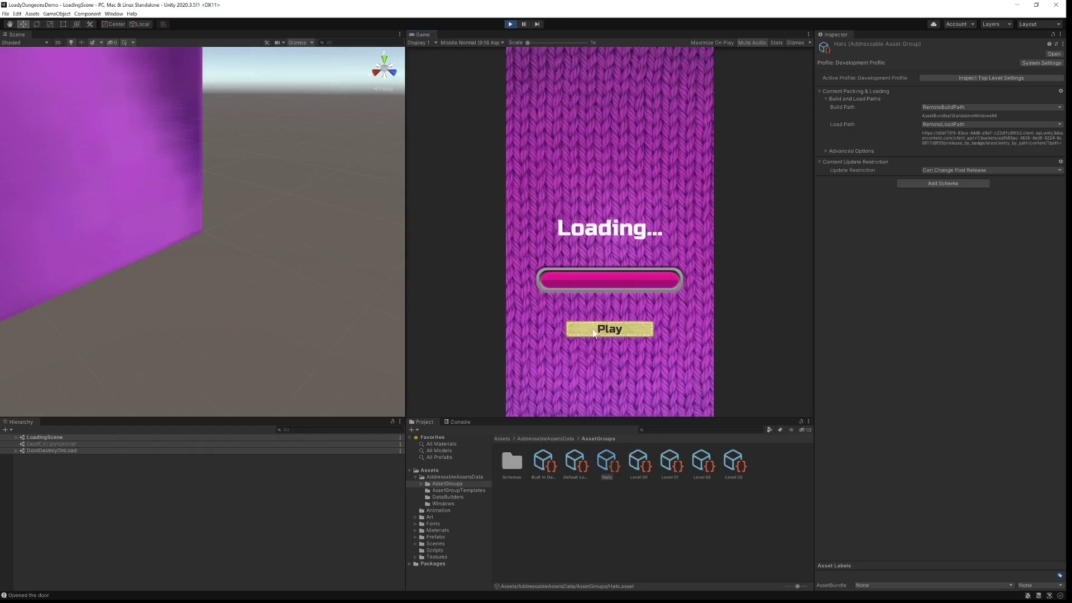
mouse_move(589, 187)
mouse_down()
mouse_move(621, 163)
mouse_move(619, 136)
mouse_up()
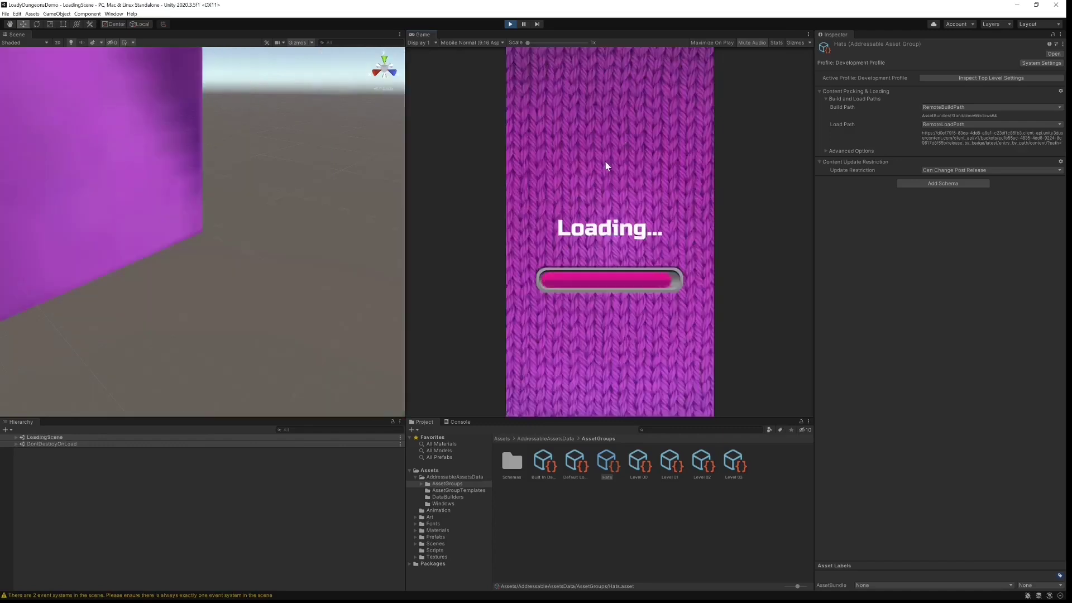
click(511, 24)
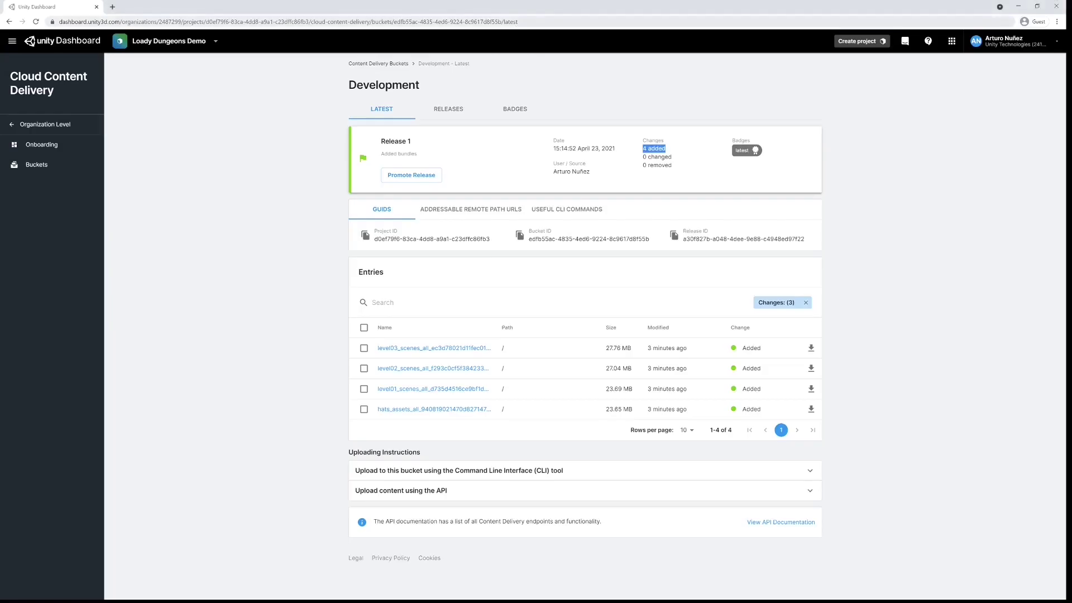
In the Unity Dashboard, promote the Development bucket's Release 1 to Production with the notes "Added bundles", and open the Production bucket
click(69, 168)
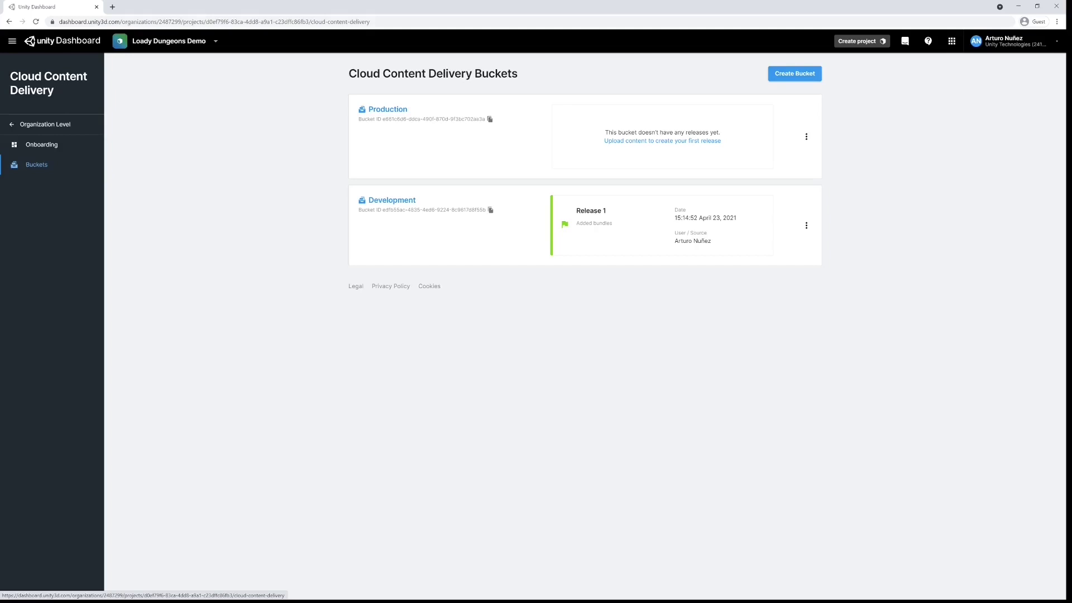
click(412, 208)
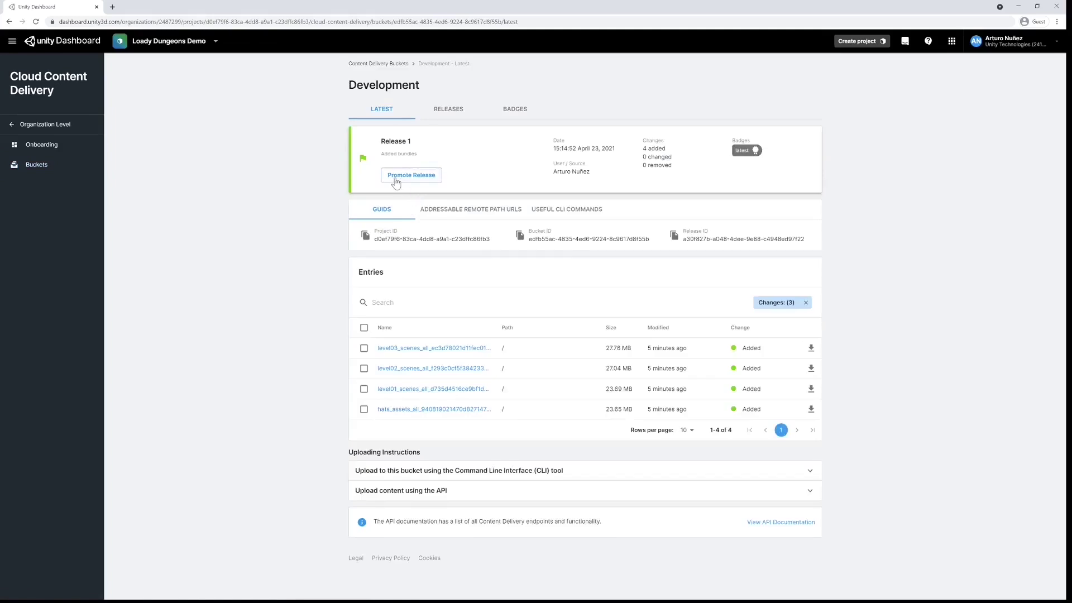
click(395, 177)
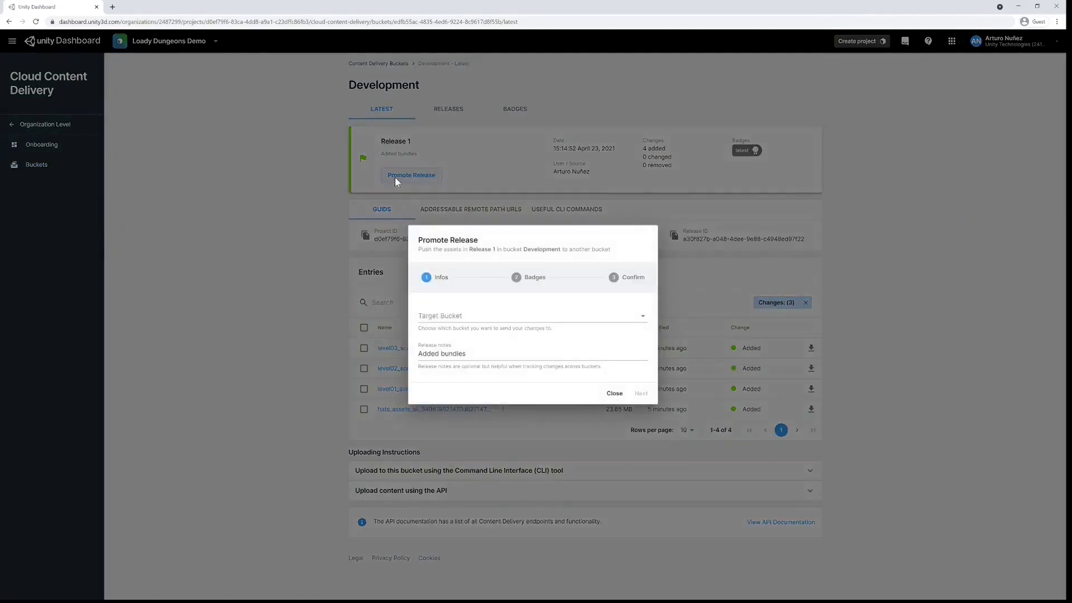
click(465, 320)
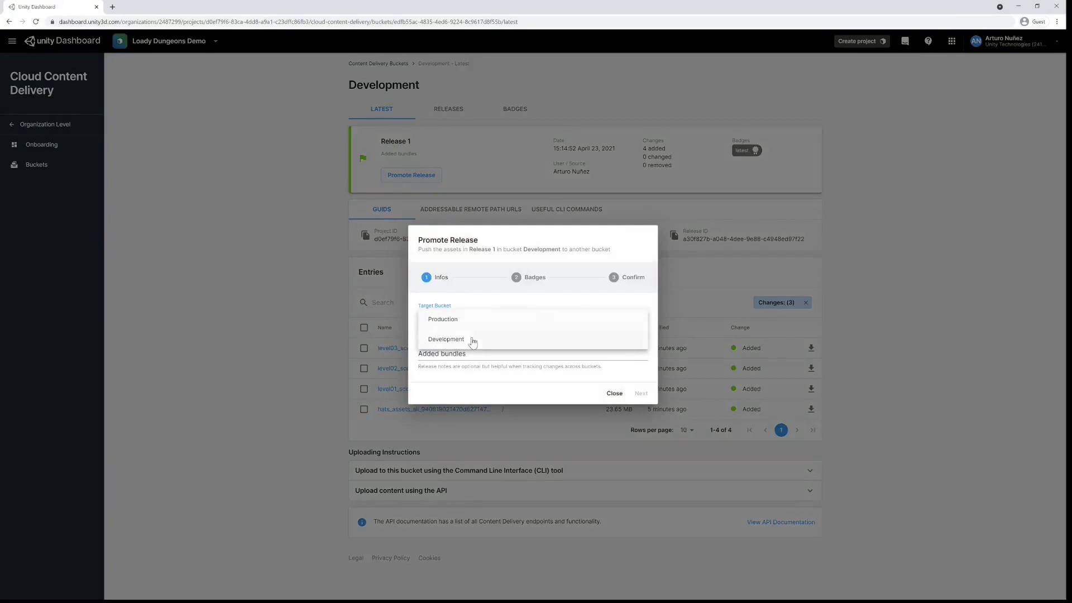
click(476, 321)
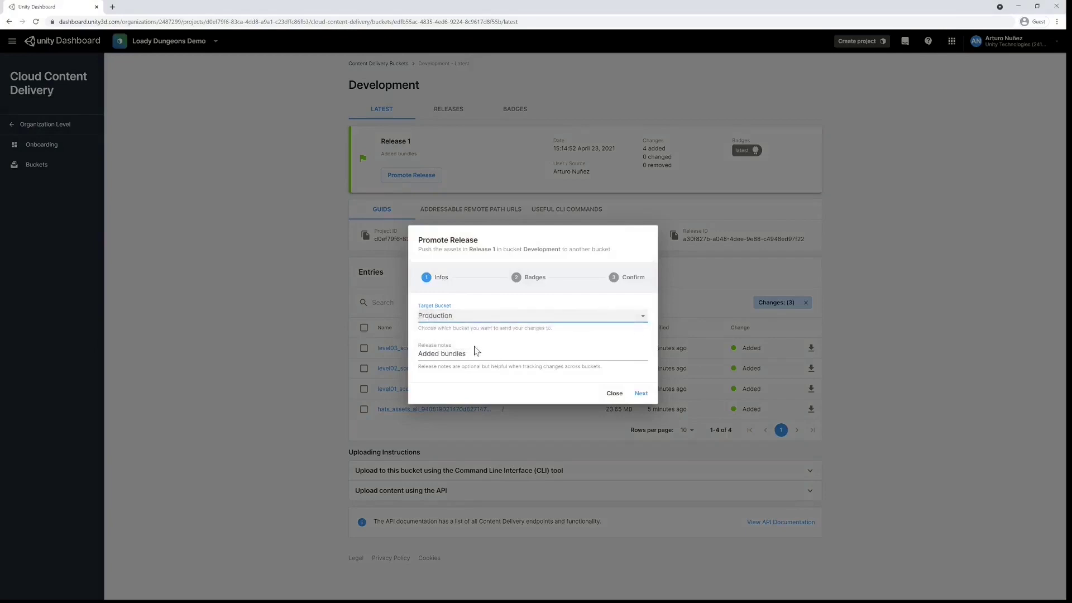
click(641, 394)
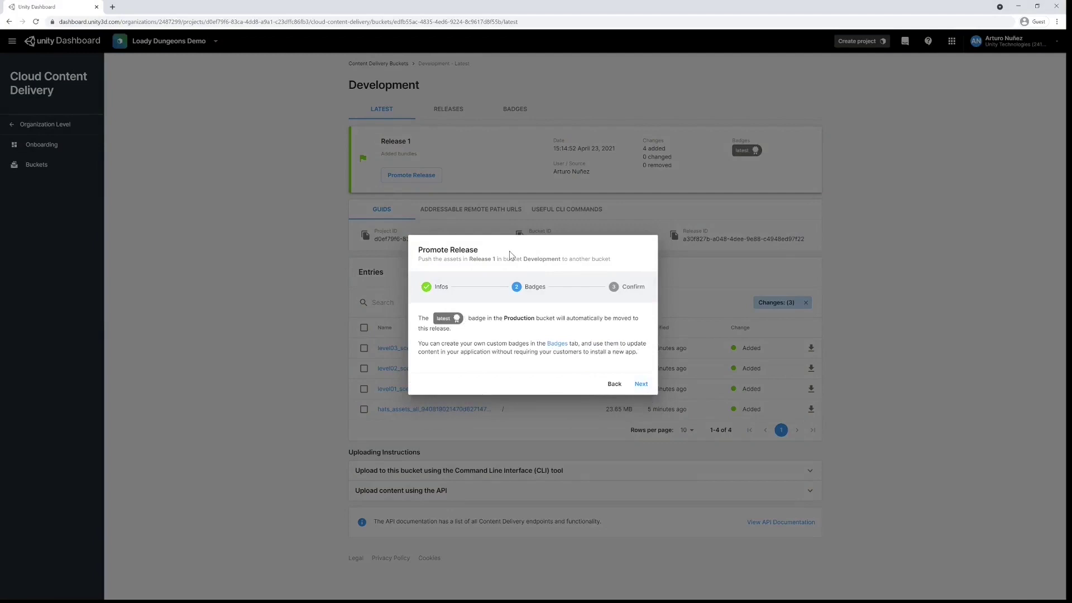
click(641, 384)
click(626, 451)
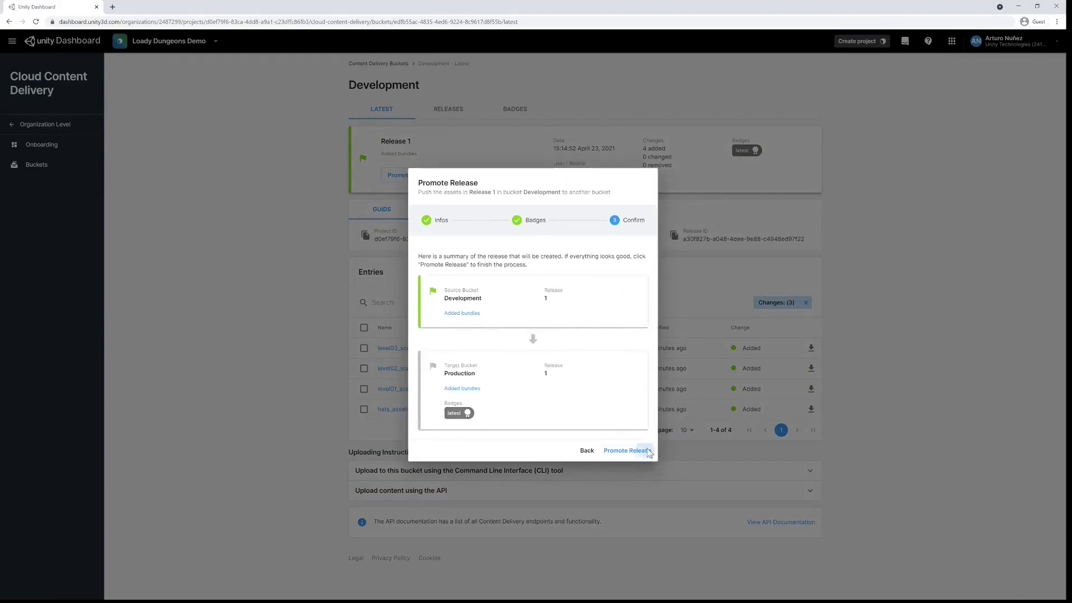
click(642, 410)
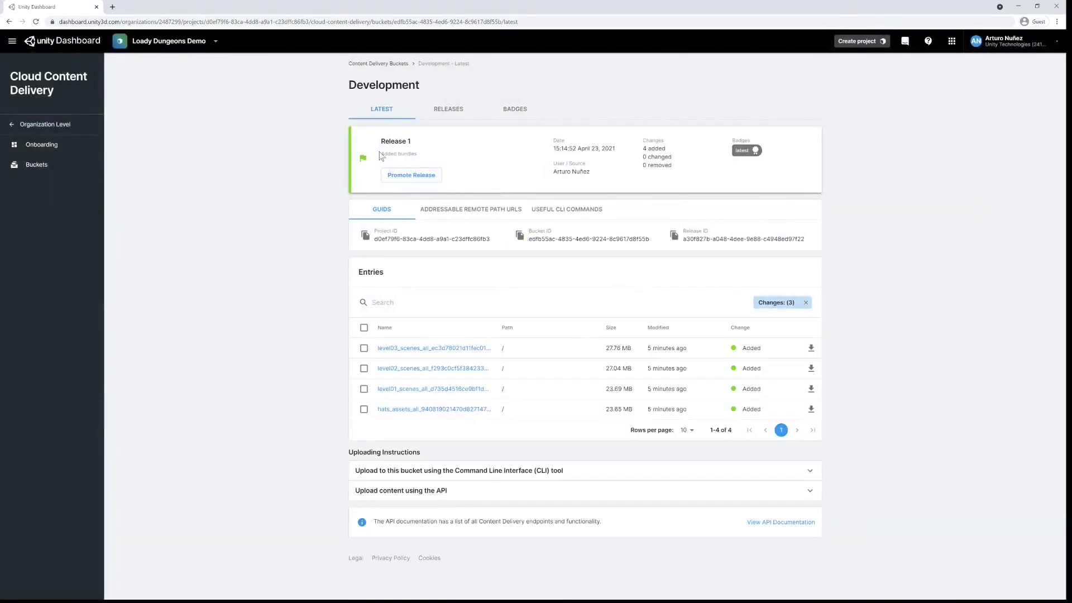
click(60, 165)
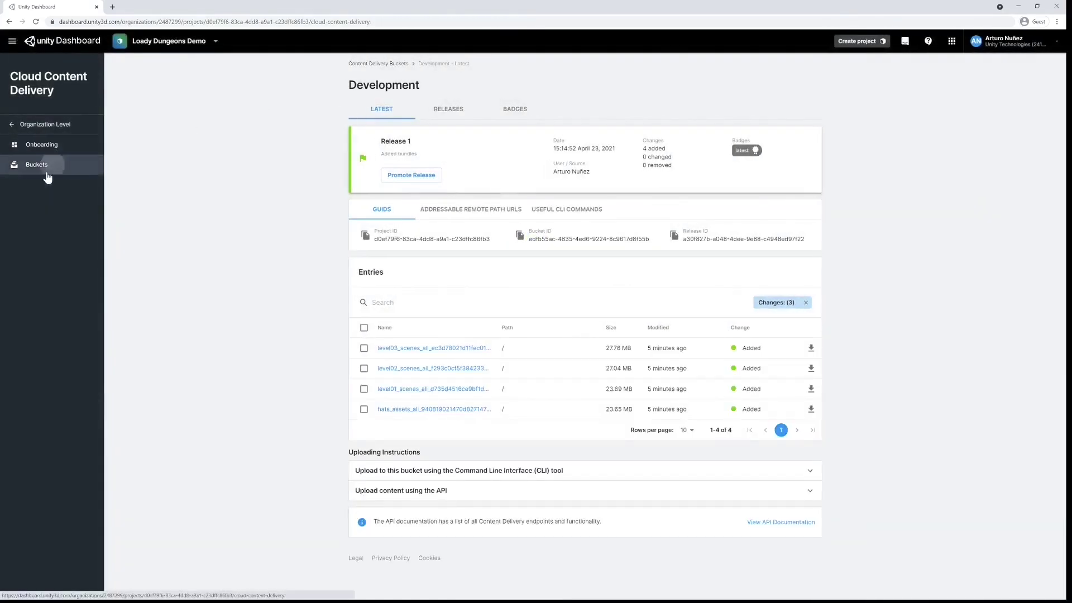
click(396, 114)
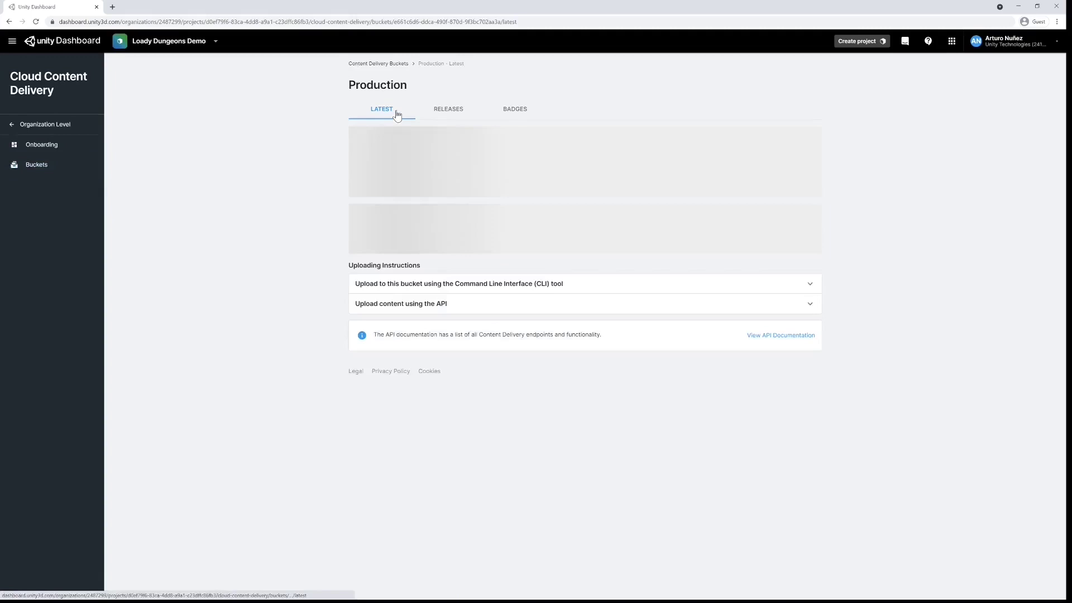